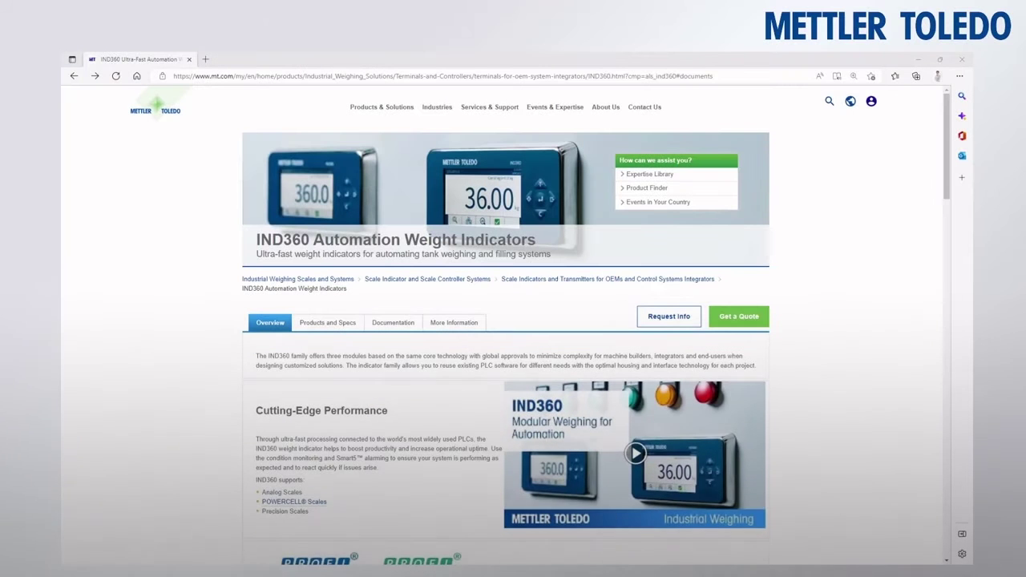
Go to the IND360 Weighing Indicators downloads page and scroll to the firmware and PLC sample code files.
{"action": "left_click", "coordinate": [393, 323]}
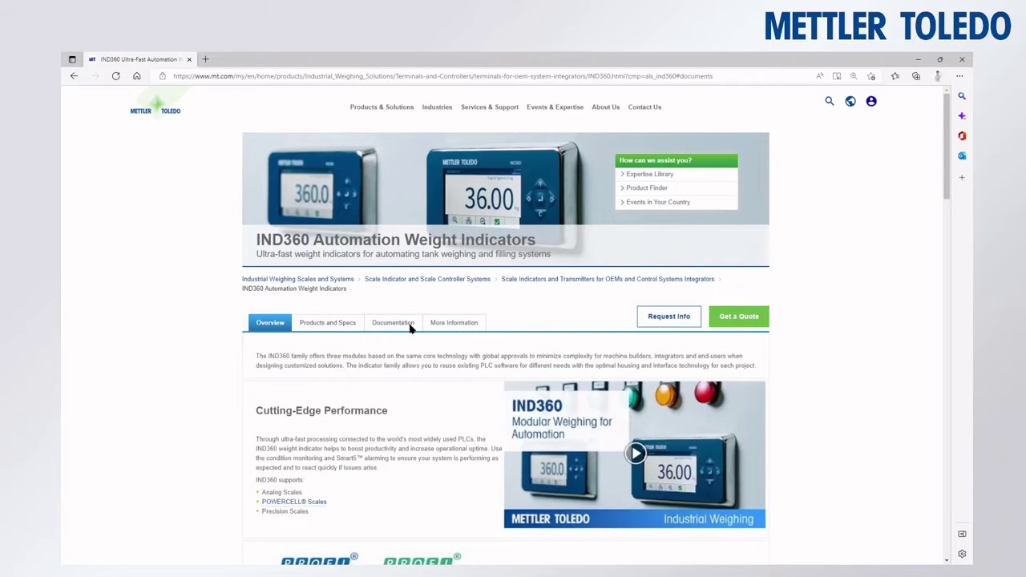
{"action": "left_click", "coordinate": [422, 224]}
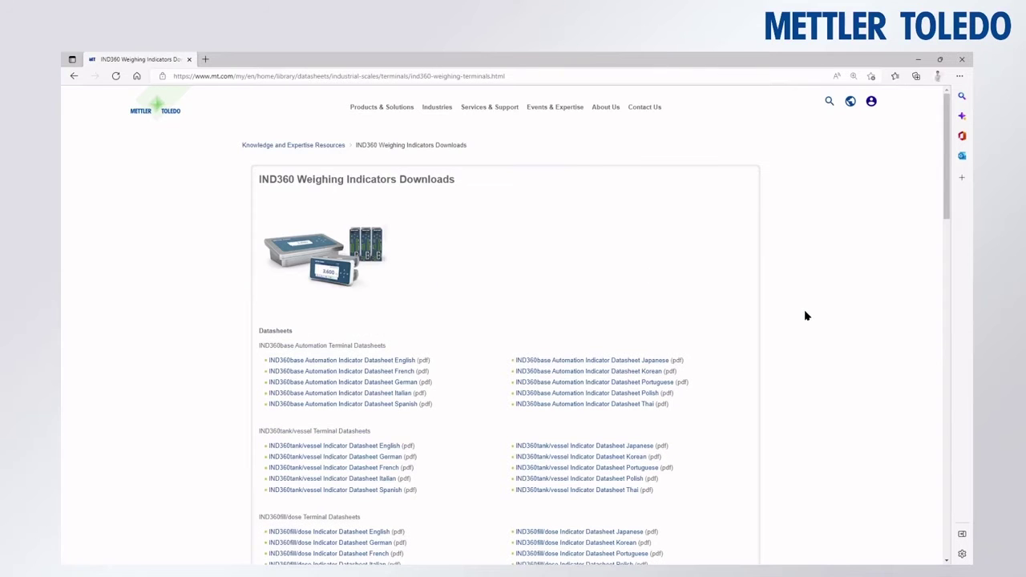
{"action": "scroll", "coordinate": [806, 315], "scroll_direction": "down", "scroll_amount": 6}
{"action": "scroll", "coordinate": [806, 315], "scroll_direction": "down", "scroll_amount": 6}
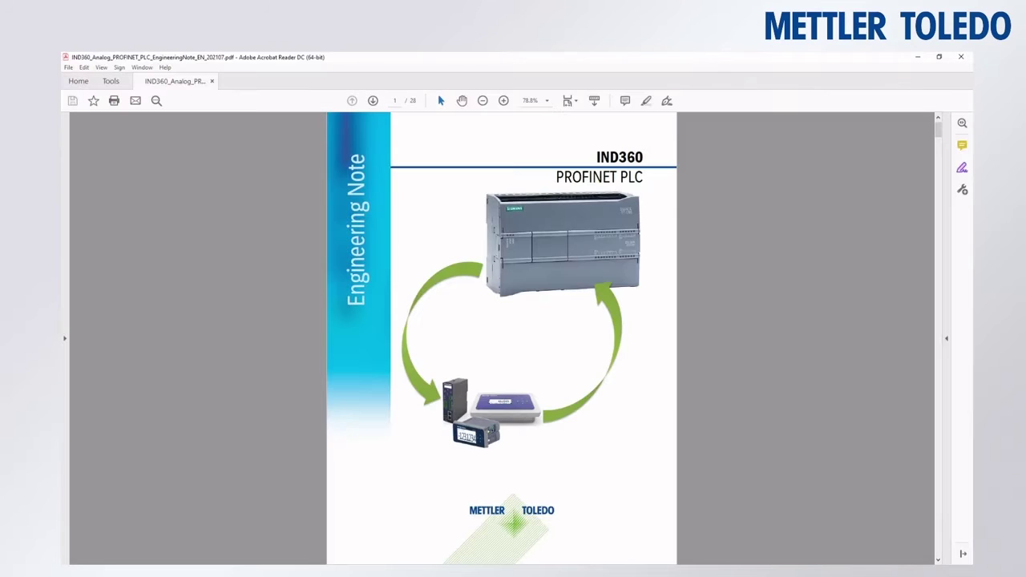
Scroll the IND360 PROFINET engineering note from the cover to section 4.1 Cyclic Weight Data Processing.
{"action": "scroll", "coordinate": [881, 338], "scroll_direction": "down", "scroll_amount": 10}
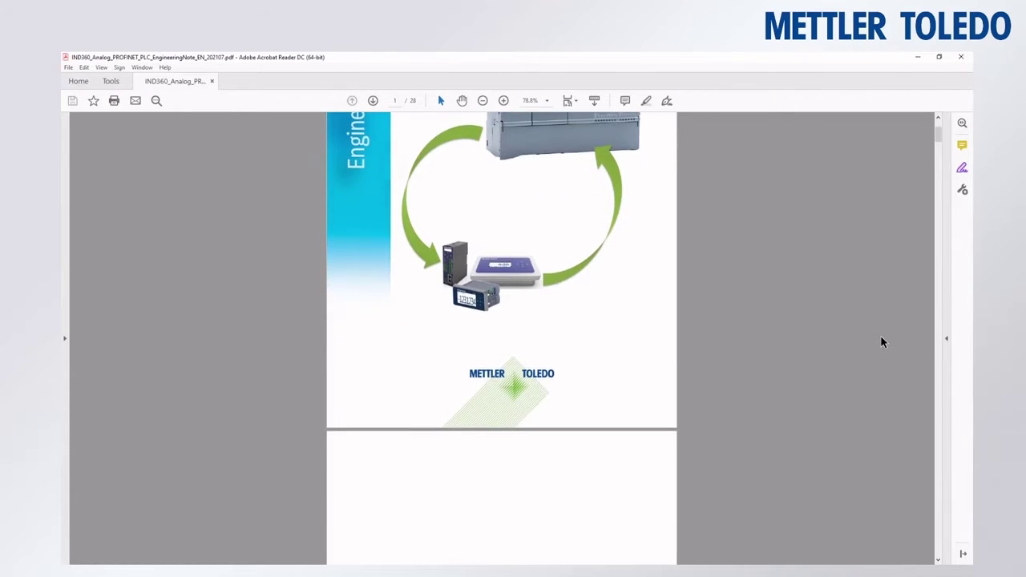
{"action": "scroll", "coordinate": [880, 337], "scroll_direction": "down", "scroll_amount": 10}
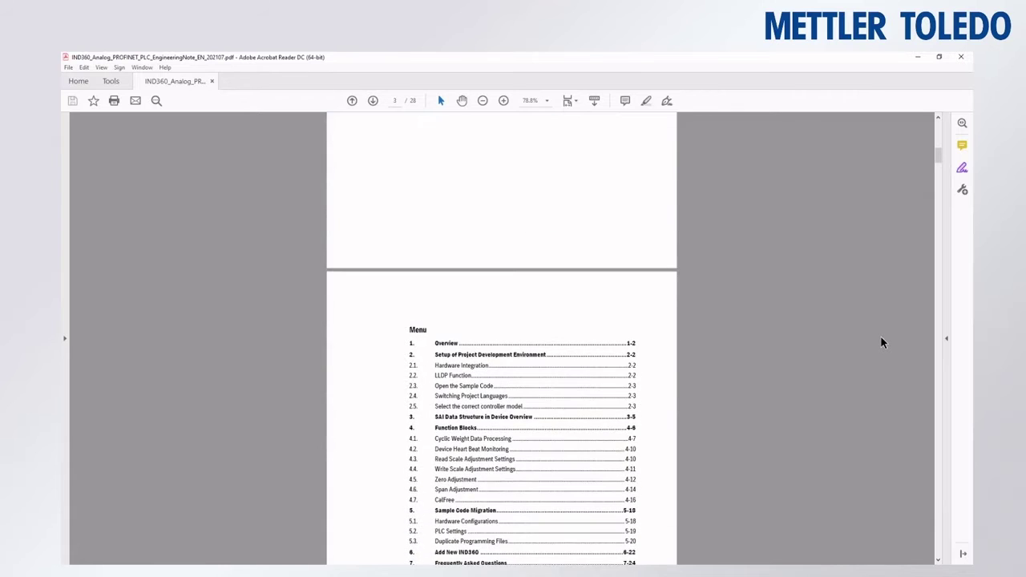
{"action": "scroll", "coordinate": [880, 345], "scroll_direction": "down", "scroll_amount": 15}
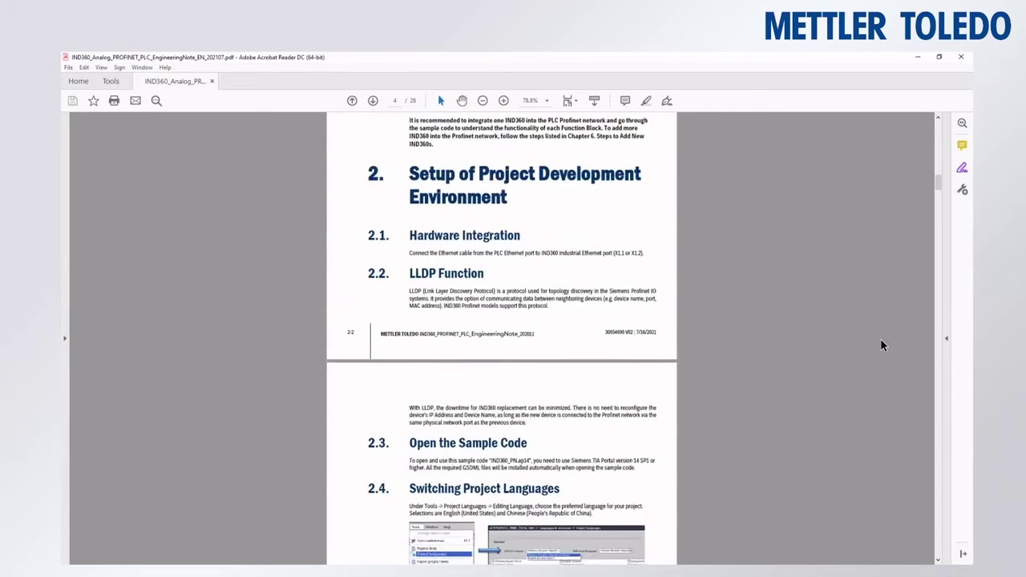
{"action": "scroll", "coordinate": [880, 347], "scroll_direction": "down", "scroll_amount": 15}
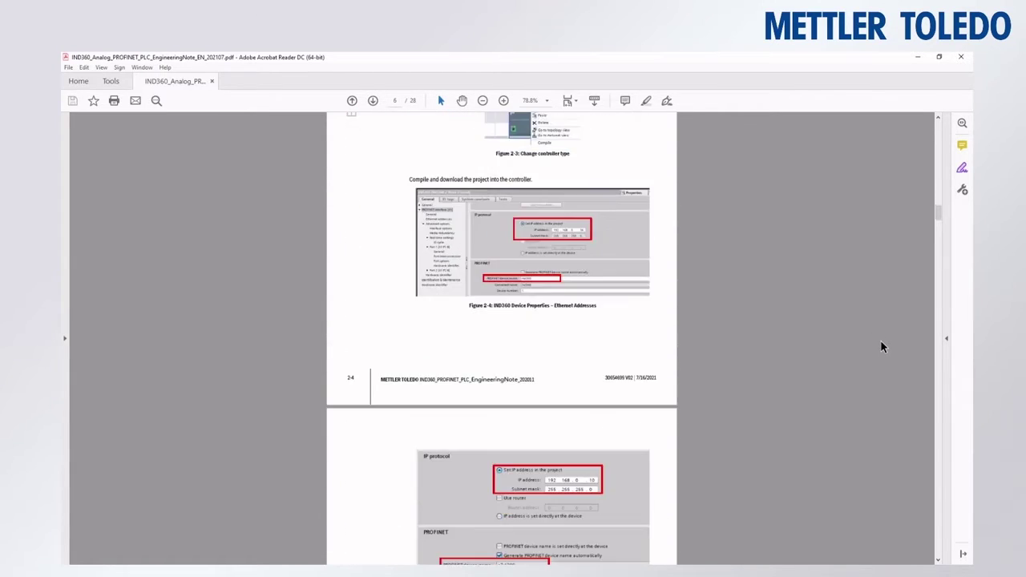
{"action": "scroll", "coordinate": [880, 346], "scroll_direction": "down", "scroll_amount": 10}
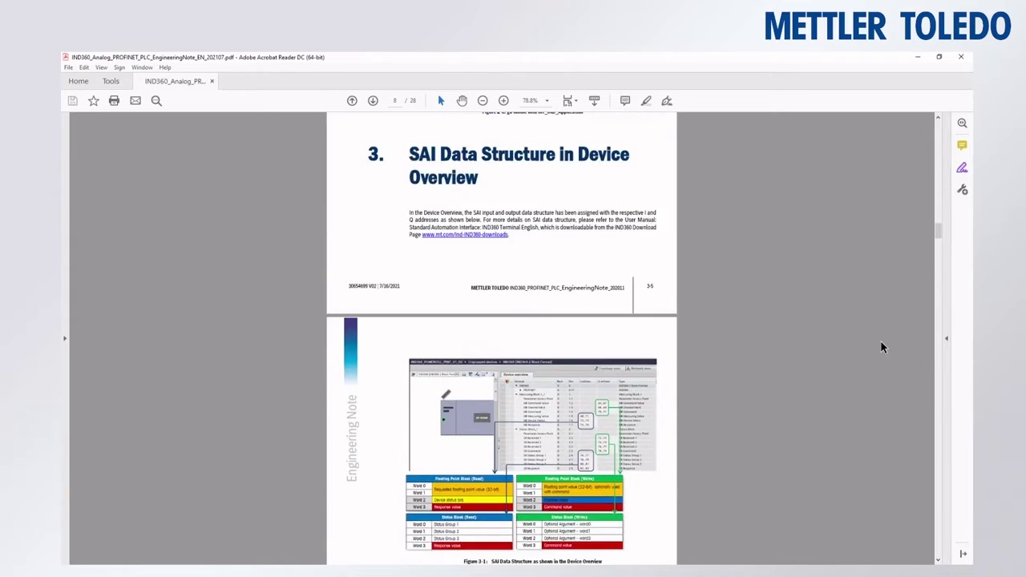
{"action": "scroll", "coordinate": [881, 343], "scroll_direction": "down", "scroll_amount": 12}
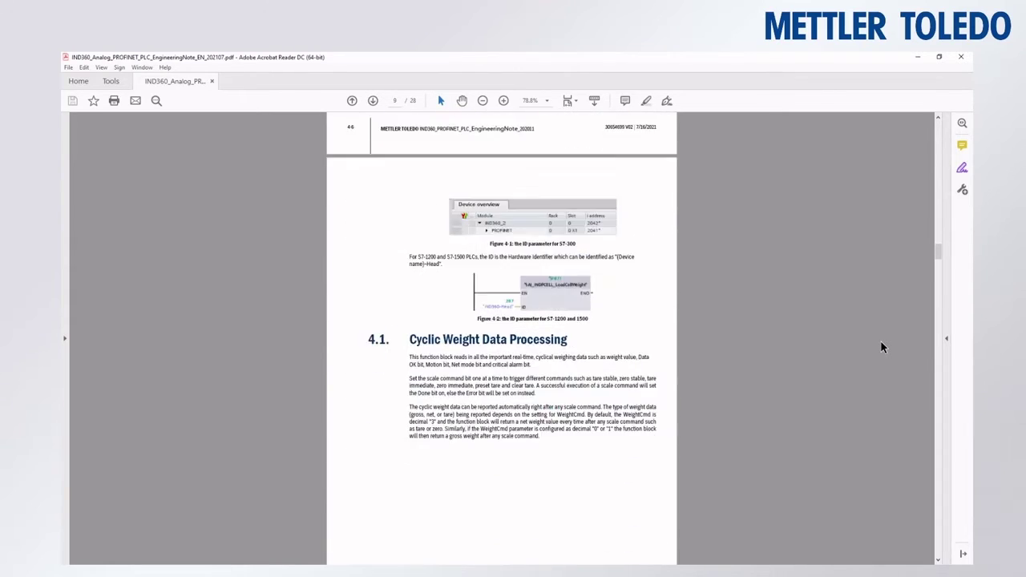
{"action": "scroll", "coordinate": [881, 342], "scroll_direction": "down", "scroll_amount": 6}
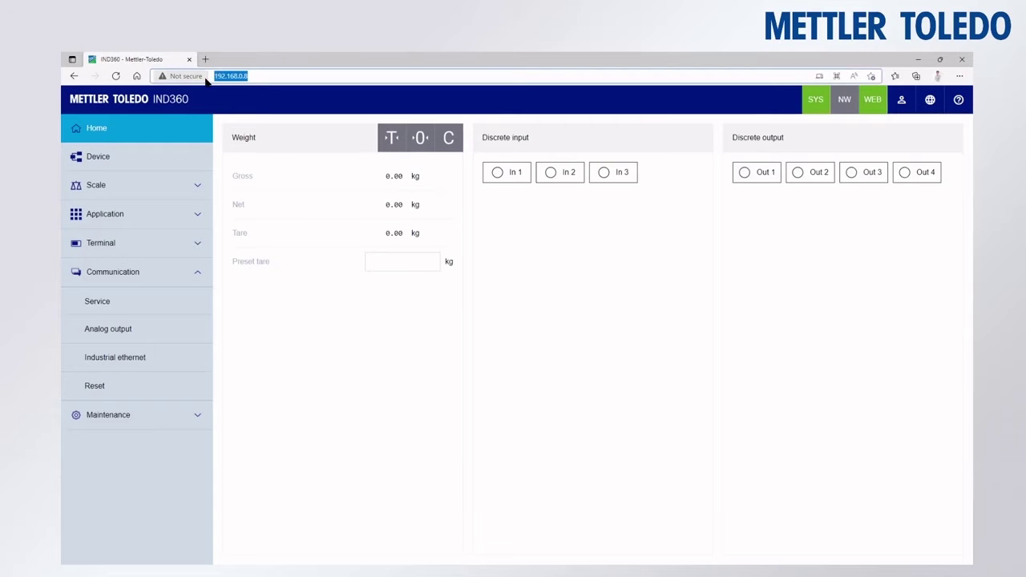
Browse the scale capacity and calibration pages, then open Communication > Industrial ethernet.
{"action": "left_click", "coordinate": [178, 185]}
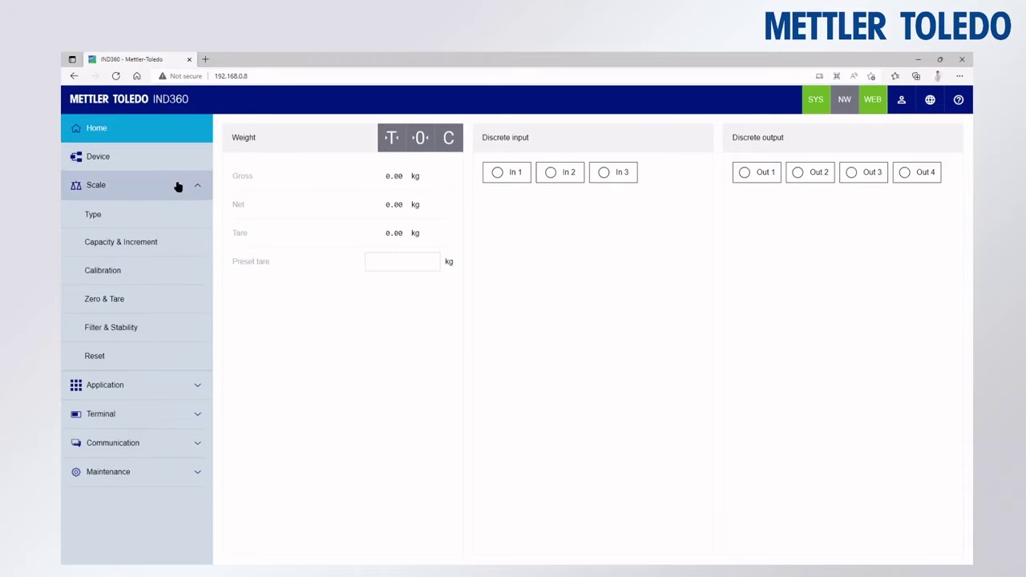
{"action": "left_click", "coordinate": [180, 242]}
{"action": "left_click", "coordinate": [177, 272]}
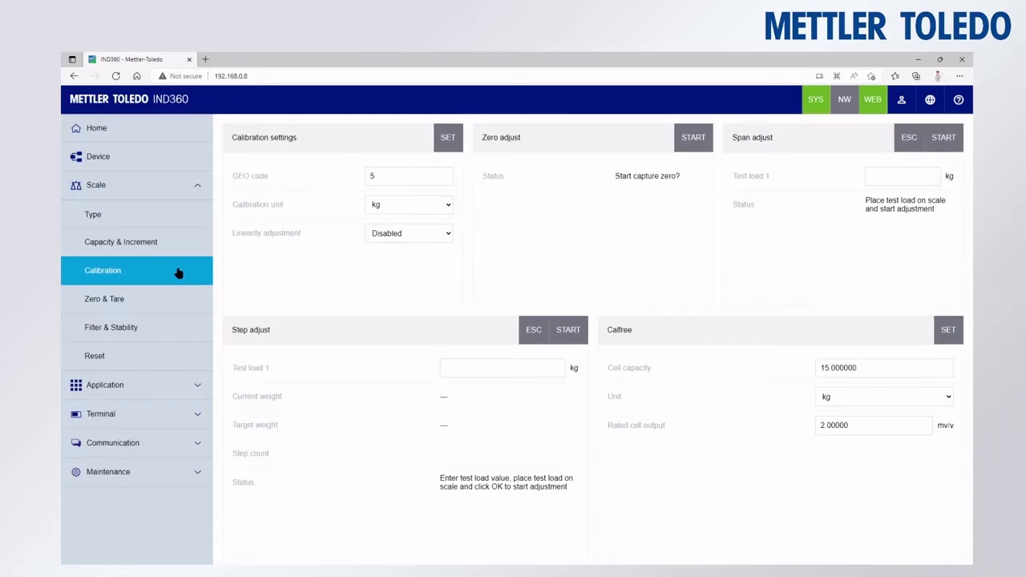
{"action": "left_click", "coordinate": [193, 442]}
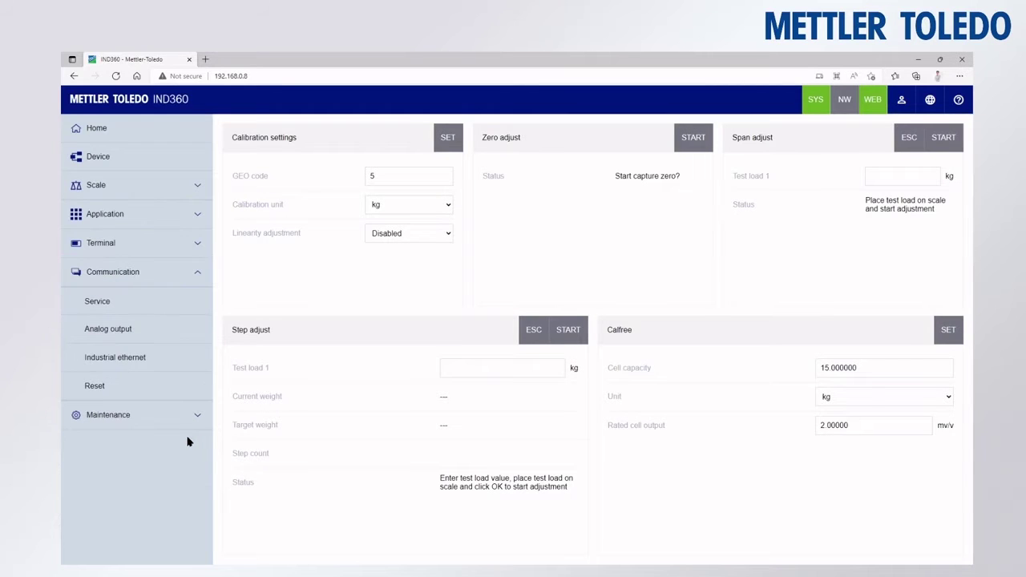
{"action": "left_click", "coordinate": [181, 367]}
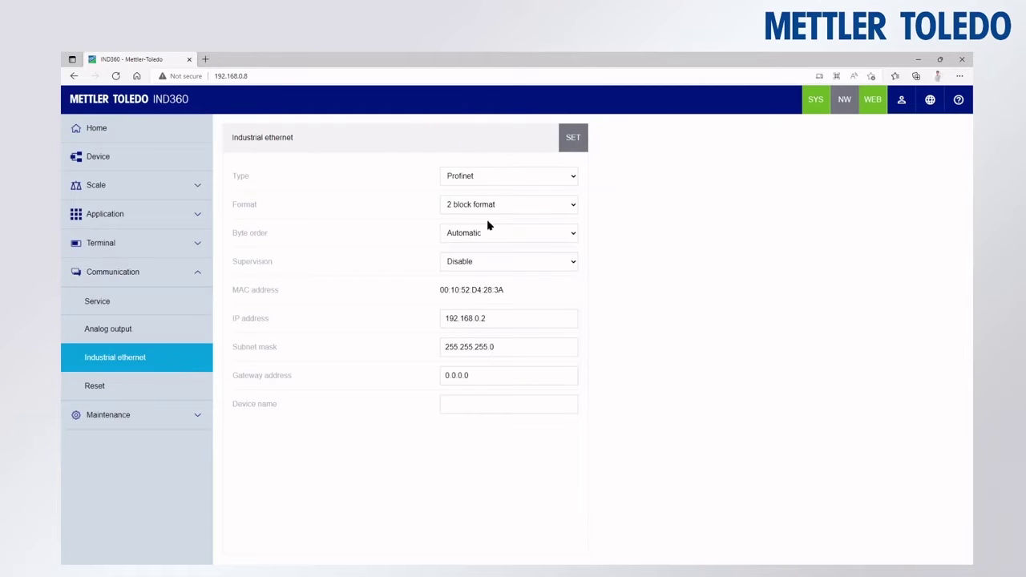
Keep Profinet, 2 block format and supervision disabled, and apply, which reports 'Nothing changed'.
{"action": "left_click", "coordinate": [570, 179]}
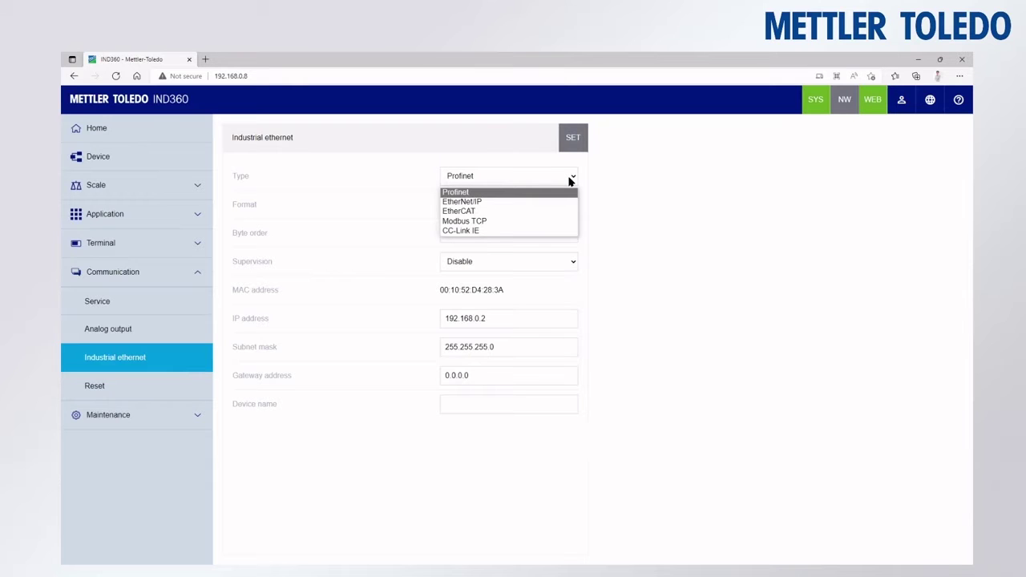
{"action": "left_click", "coordinate": [569, 181]}
{"action": "left_click", "coordinate": [570, 204]}
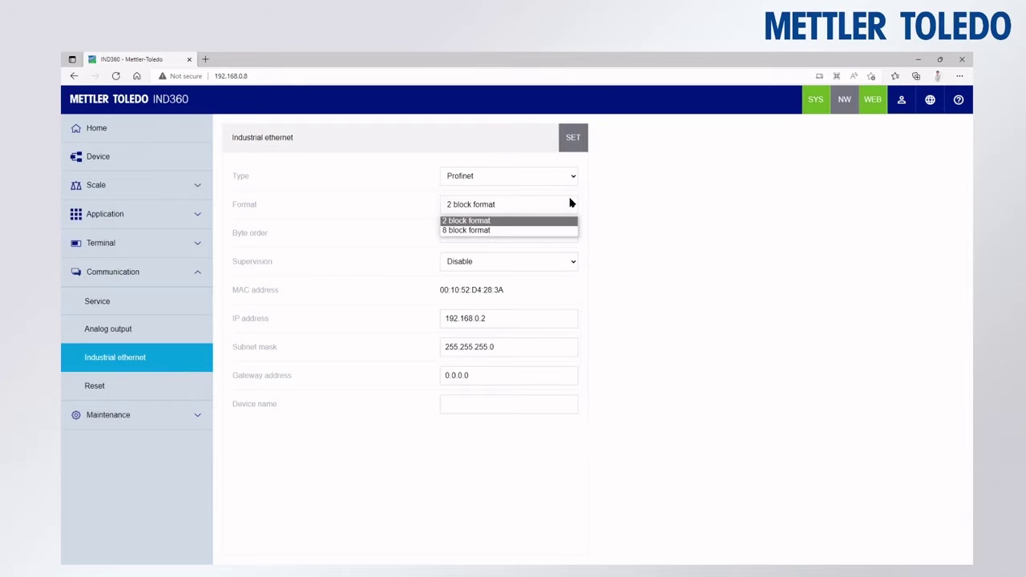
{"action": "left_click", "coordinate": [570, 204]}
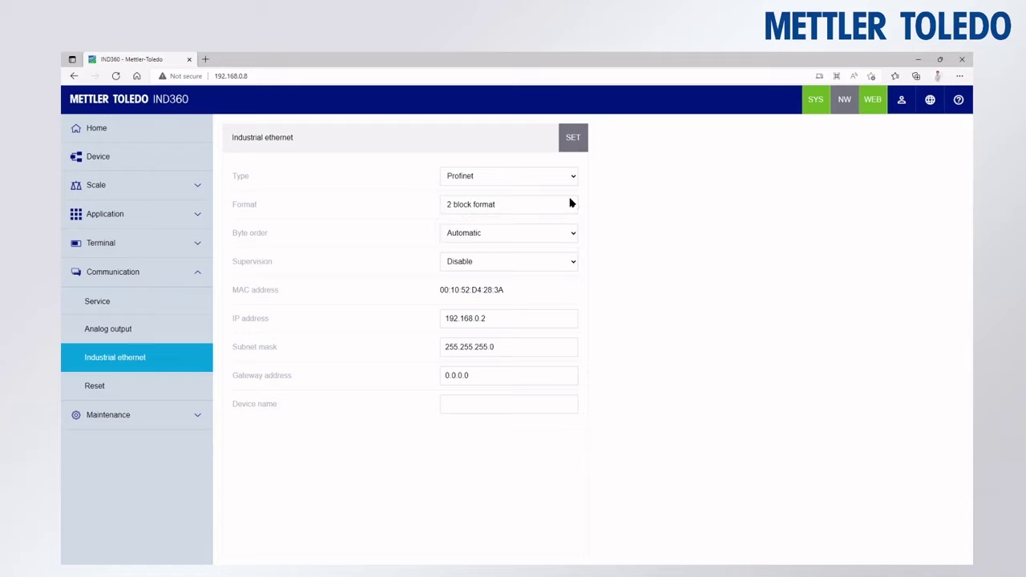
{"action": "left_click", "coordinate": [572, 263]}
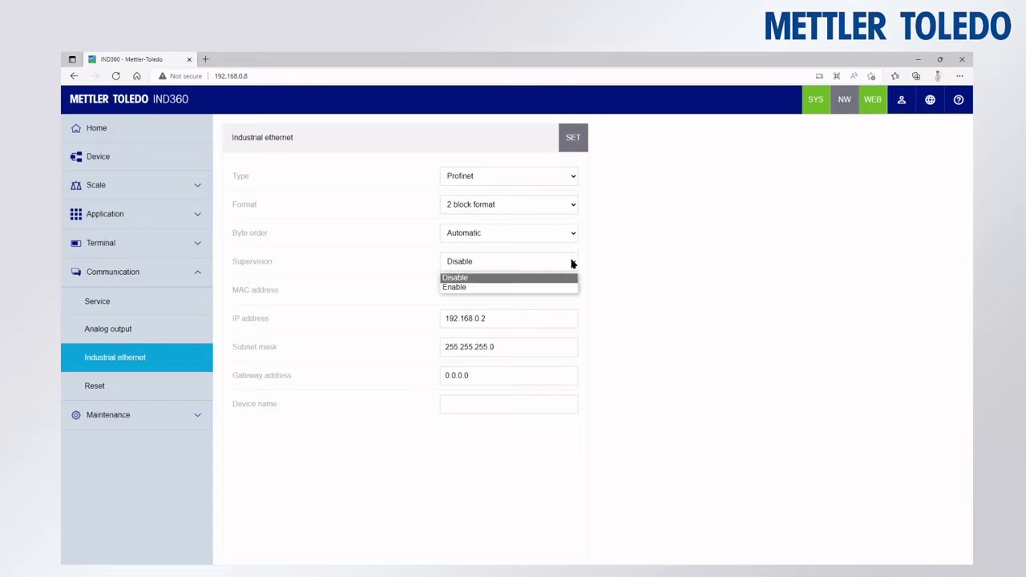
{"action": "left_click", "coordinate": [572, 263]}
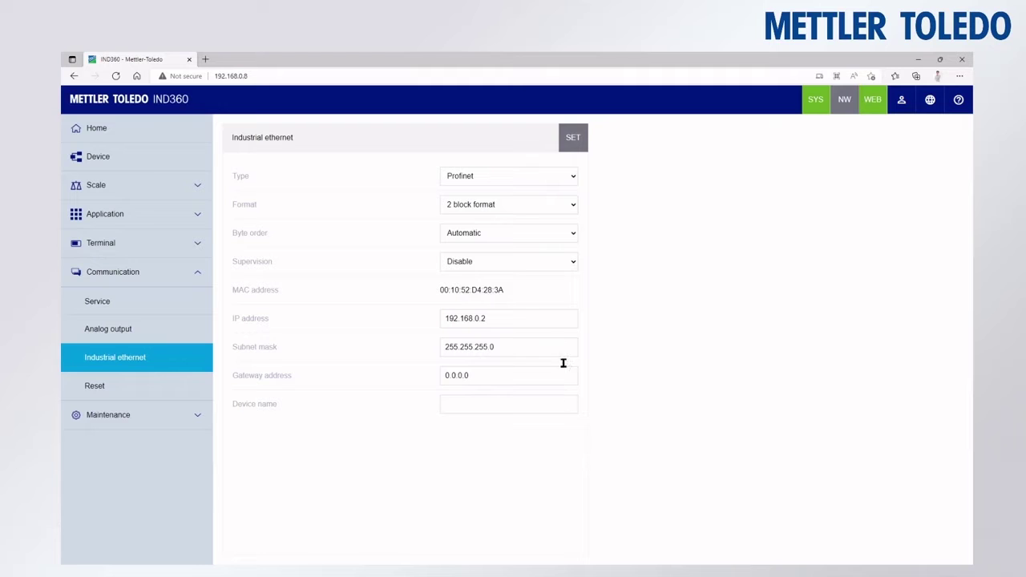
{"action": "left_click", "coordinate": [571, 149]}
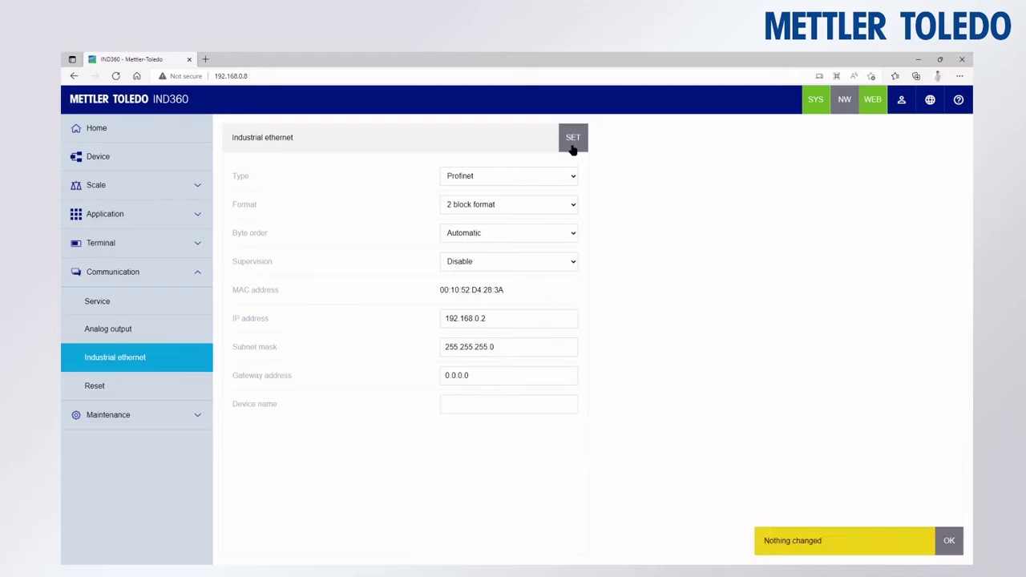
{"action": "left_click", "coordinate": [961, 549]}
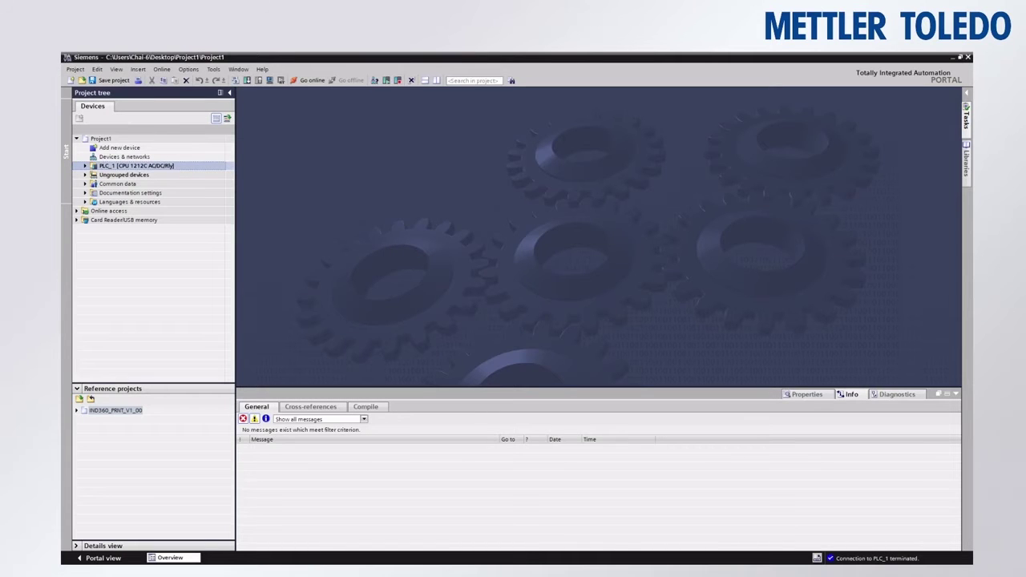
Open the Devices & networks view of Project1 with PLC_1 selected.
{"action": "left_click", "coordinate": [187, 138]}
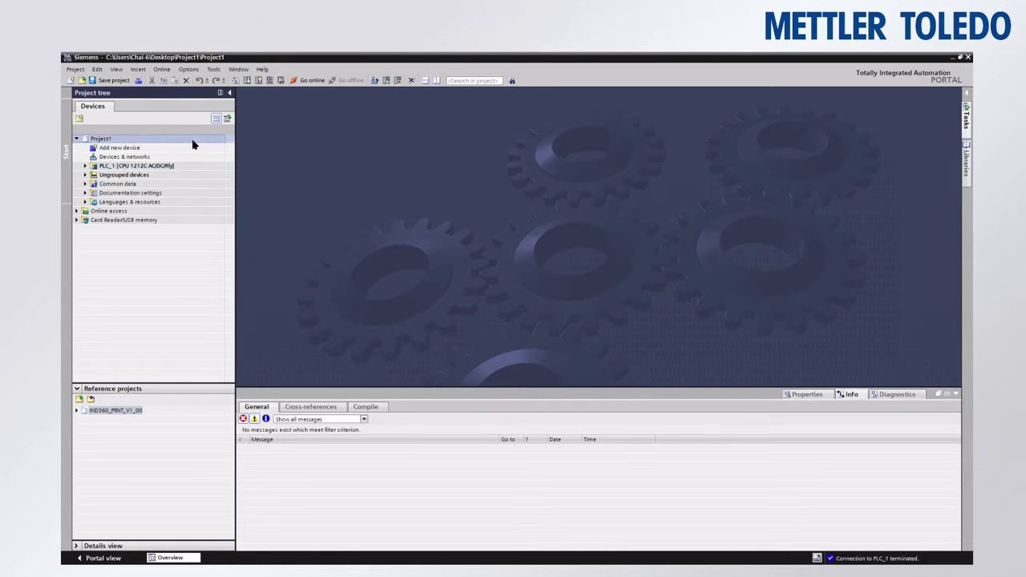
{"action": "left_click", "coordinate": [198, 166]}
{"action": "double_click", "coordinate": [197, 156]}
{"action": "left_click", "coordinate": [309, 183]}
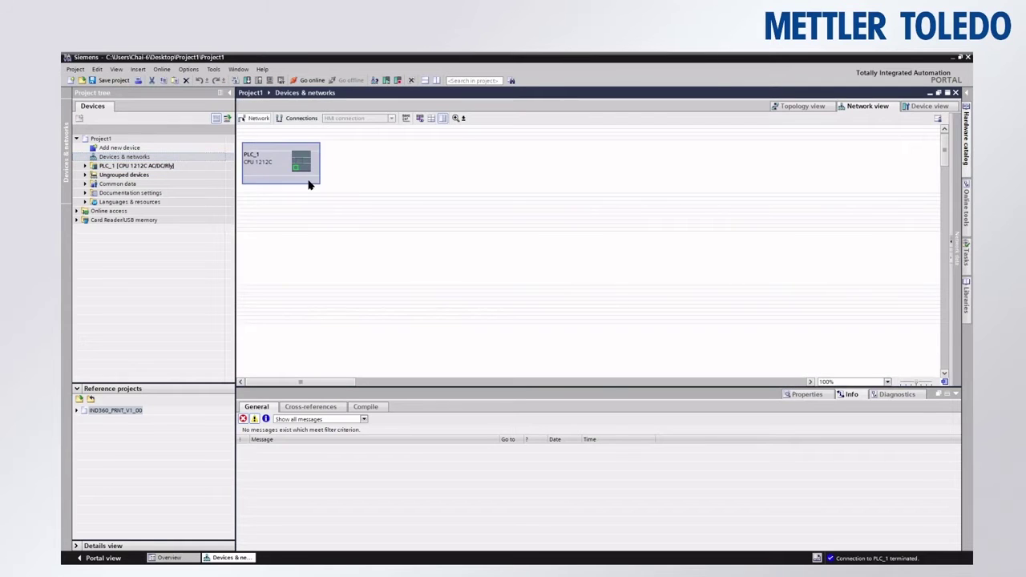
Confirm the IND360 GSD file is installed in the GSD manager, closing it without changes.
{"action": "left_click", "coordinate": [189, 69]}
{"action": "left_click", "coordinate": [213, 105]}
{"action": "left_click", "coordinate": [375, 280]}
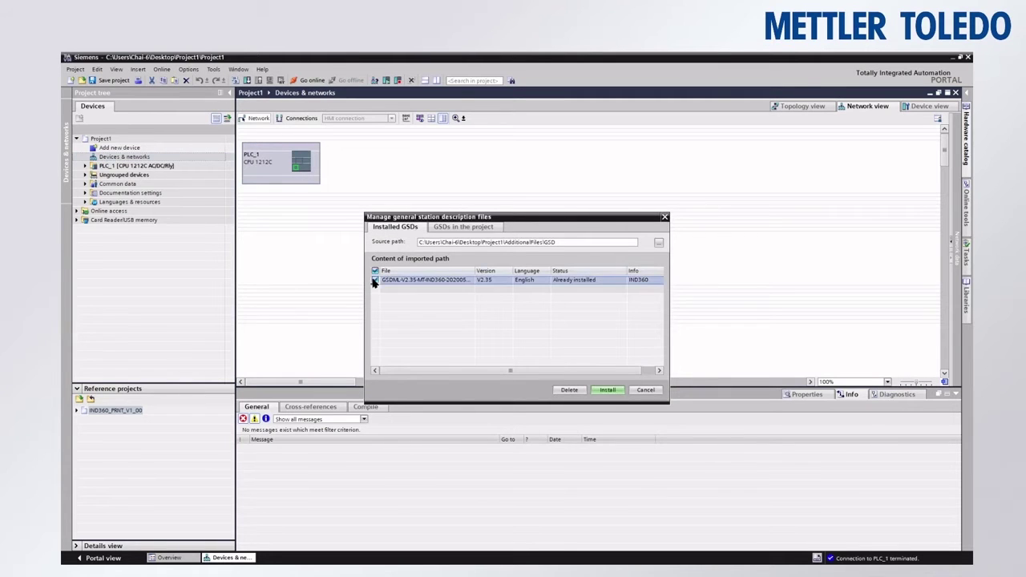
{"action": "left_click", "coordinate": [639, 389]}
{"action": "left_click", "coordinate": [966, 161]}
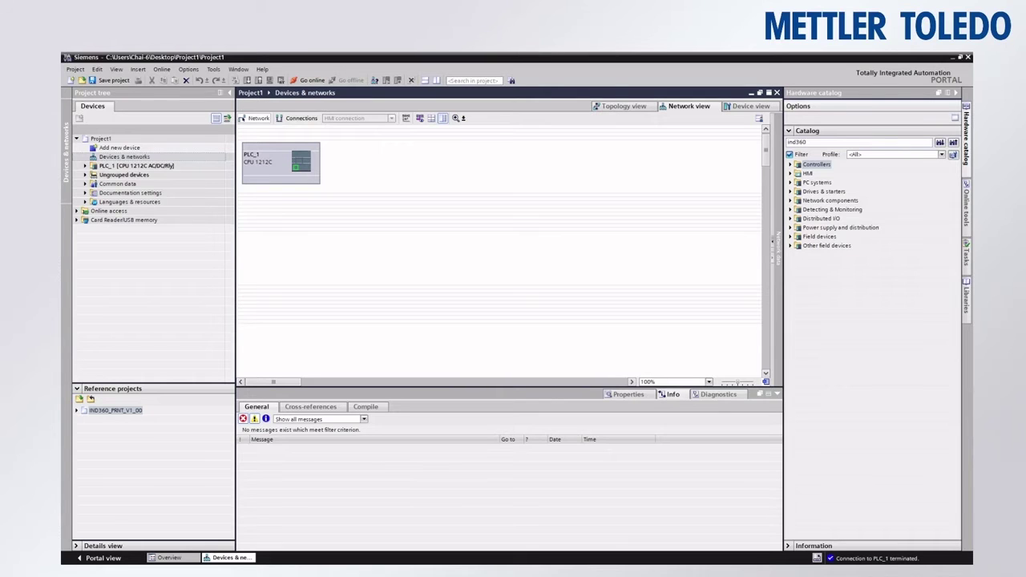
Place the IND360 2 Block Format device from the catalog and connect it to PLC_1 over PROFINET.
{"action": "left_click", "coordinate": [939, 142]}
{"action": "left_click", "coordinate": [820, 355]}
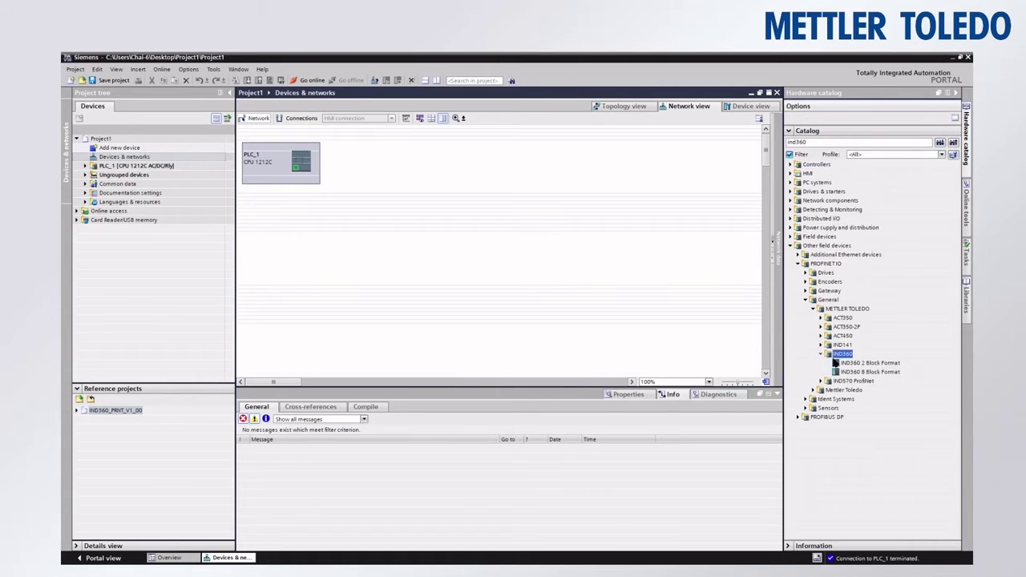
{"action": "left_click", "coordinate": [874, 373]}
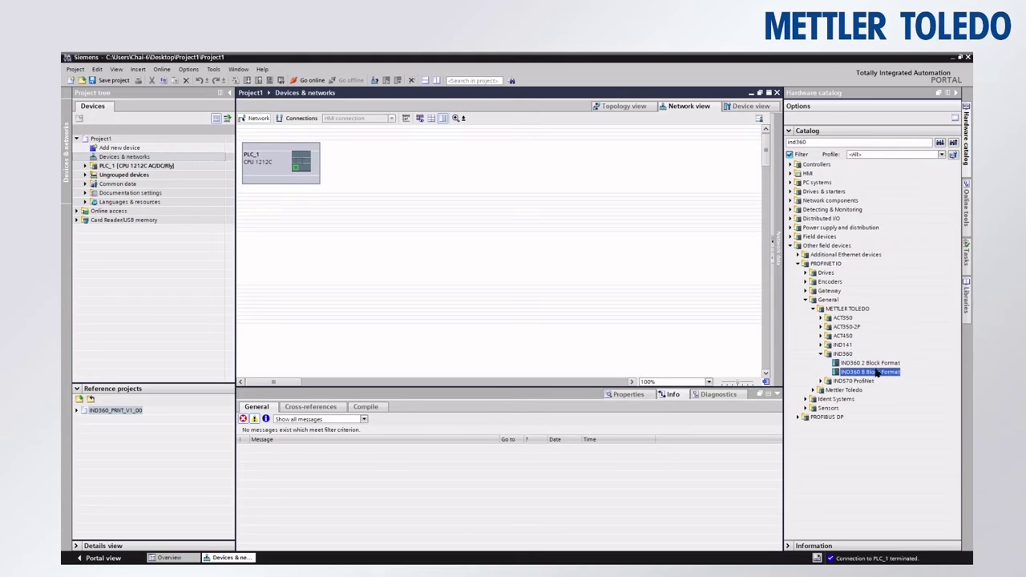
{"action": "left_click", "coordinate": [872, 363]}
{"action": "left_click_drag", "start_coordinate": [878, 367], "coordinate": [298, 170]}
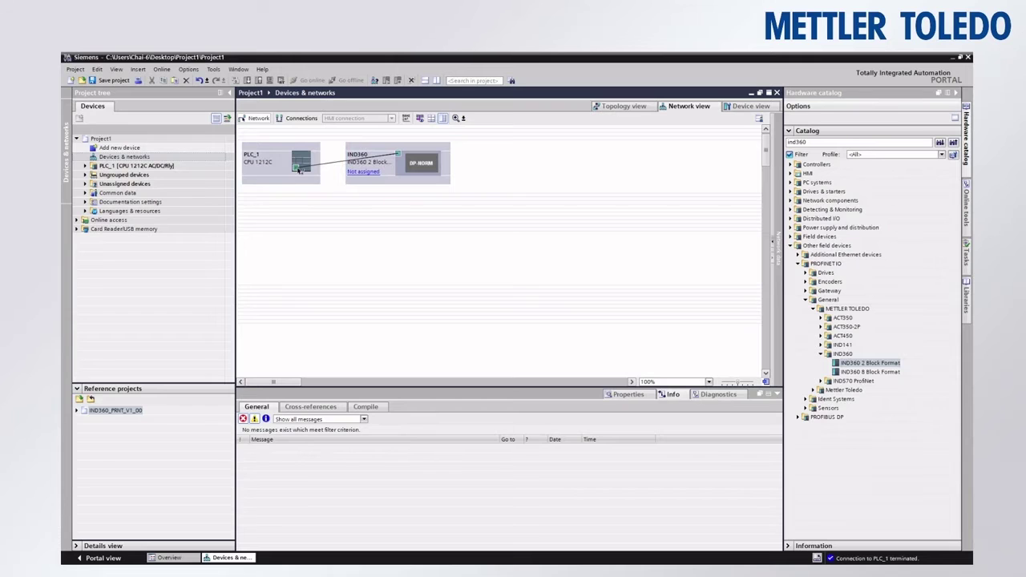
{"action": "left_click_drag", "start_coordinate": [298, 170], "coordinate": [298, 171]}
Set the IND360's PROFINET device name to ind360_01 at IP 192.168.0.2 and save the project.
{"action": "left_click", "coordinate": [425, 168]}
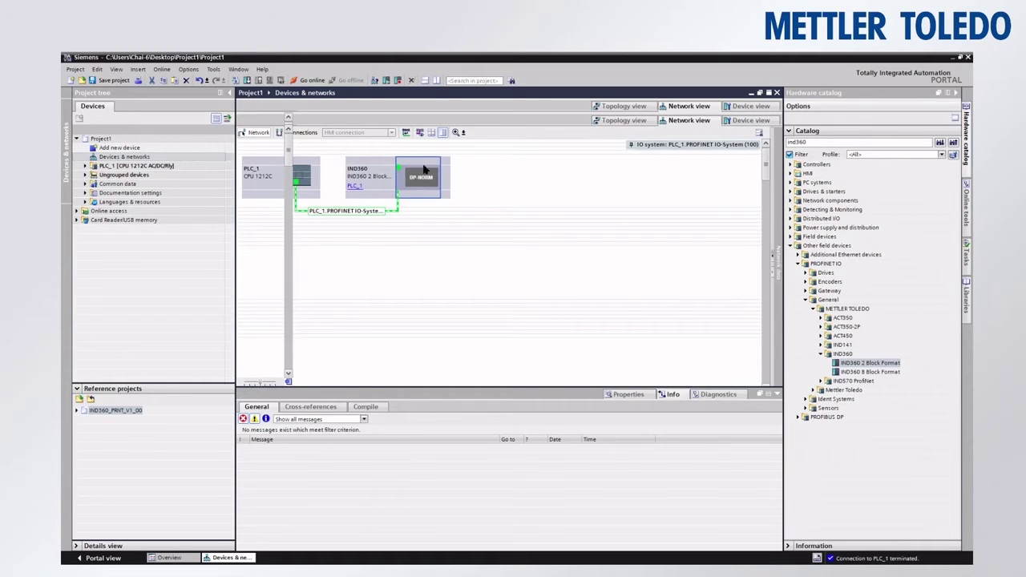
{"action": "left_click", "coordinate": [959, 97]}
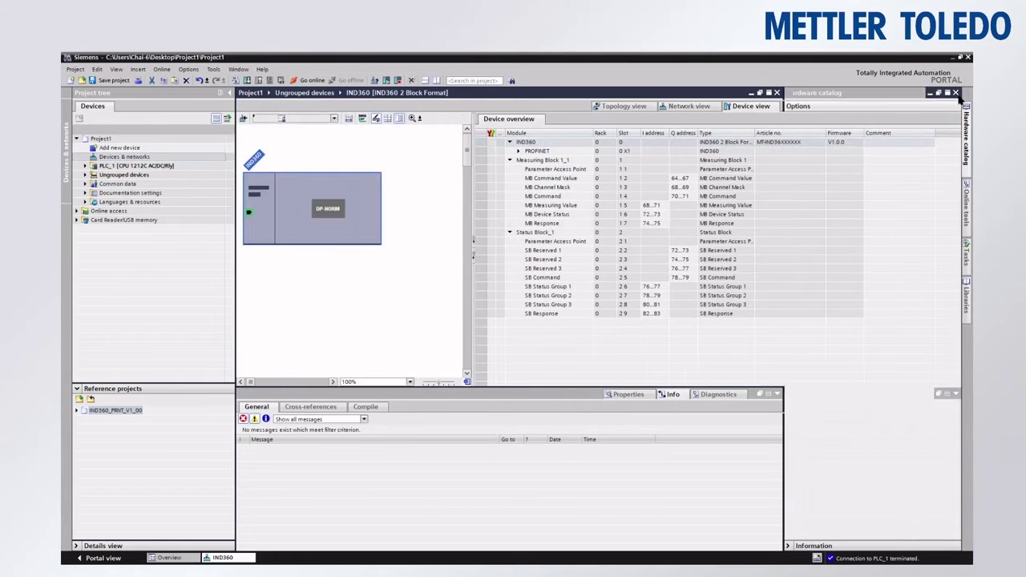
{"action": "left_click", "coordinate": [684, 138]}
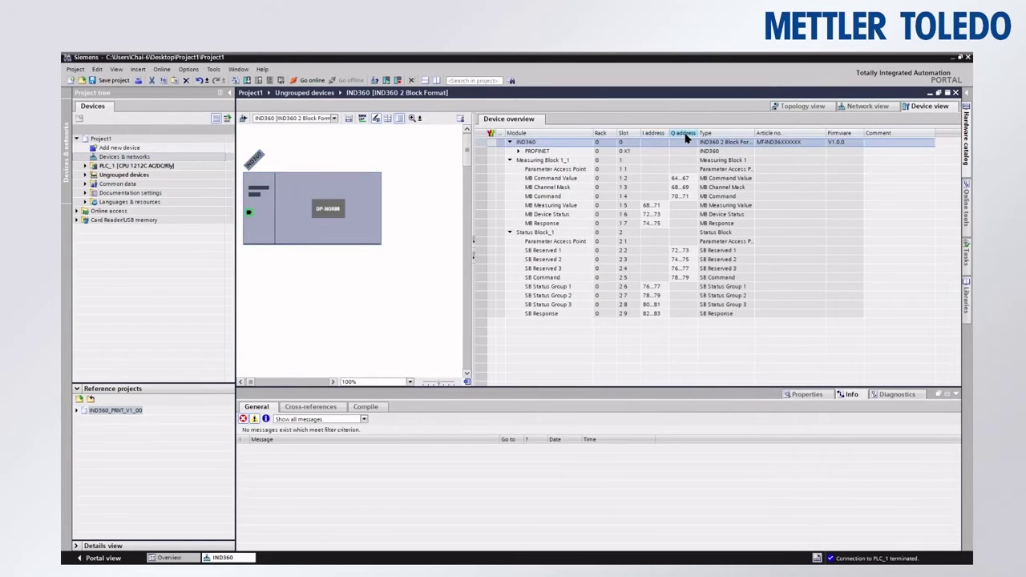
{"action": "left_click_drag", "start_coordinate": [417, 392], "coordinate": [449, 271]}
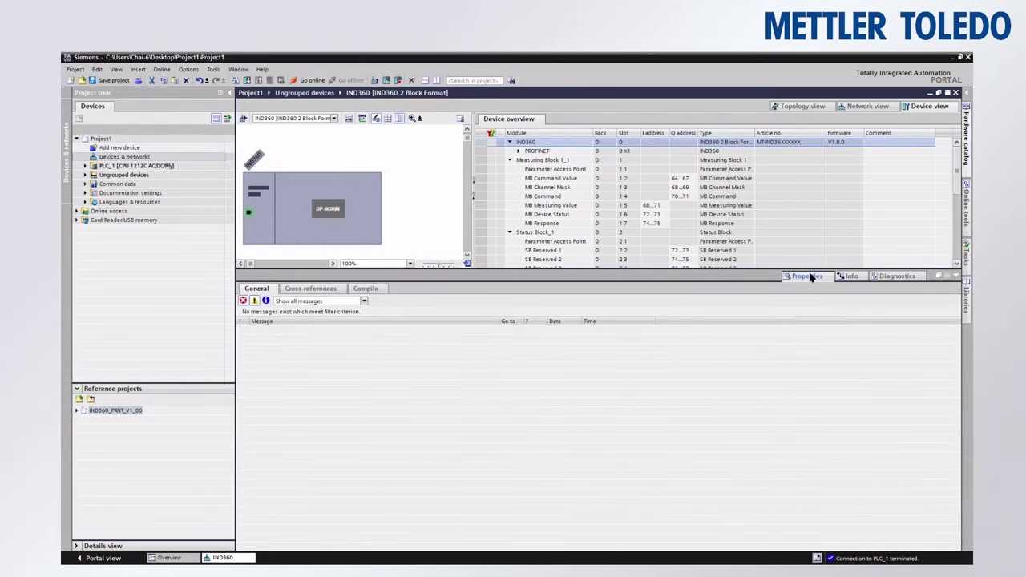
{"action": "left_click", "coordinate": [805, 275]}
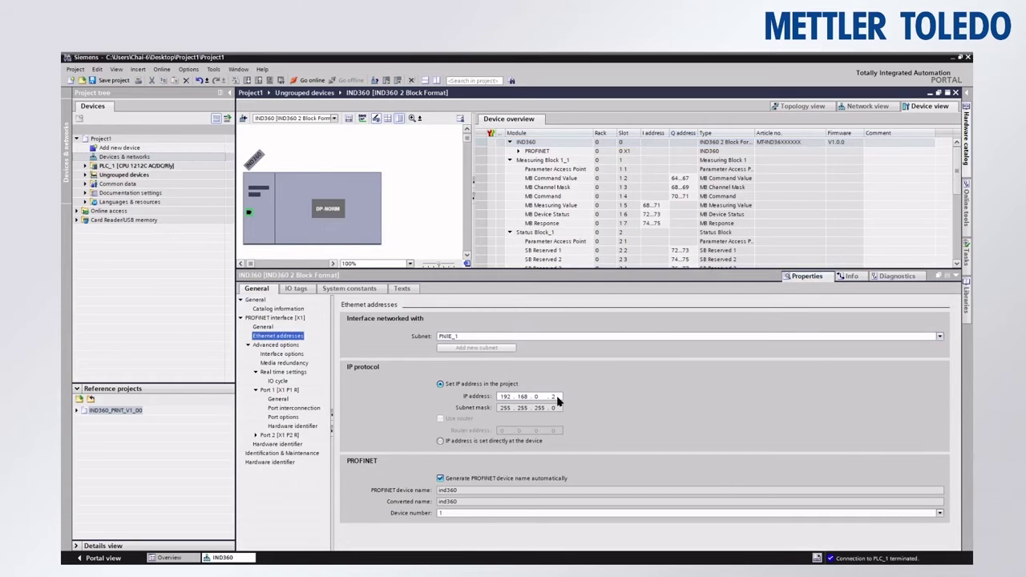
{"action": "left_click", "coordinate": [440, 480]}
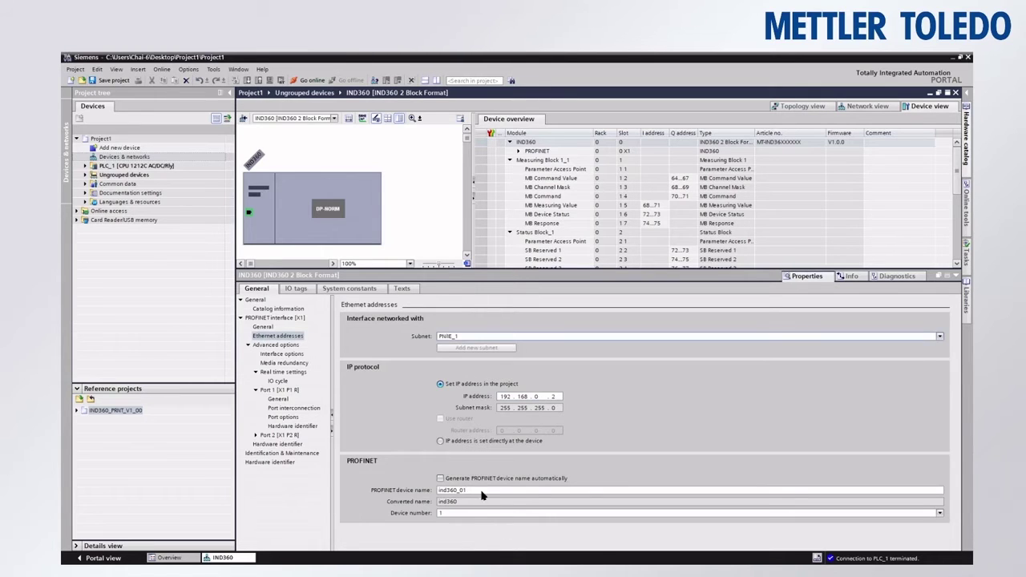
{"action": "left_click", "coordinate": [111, 80]}
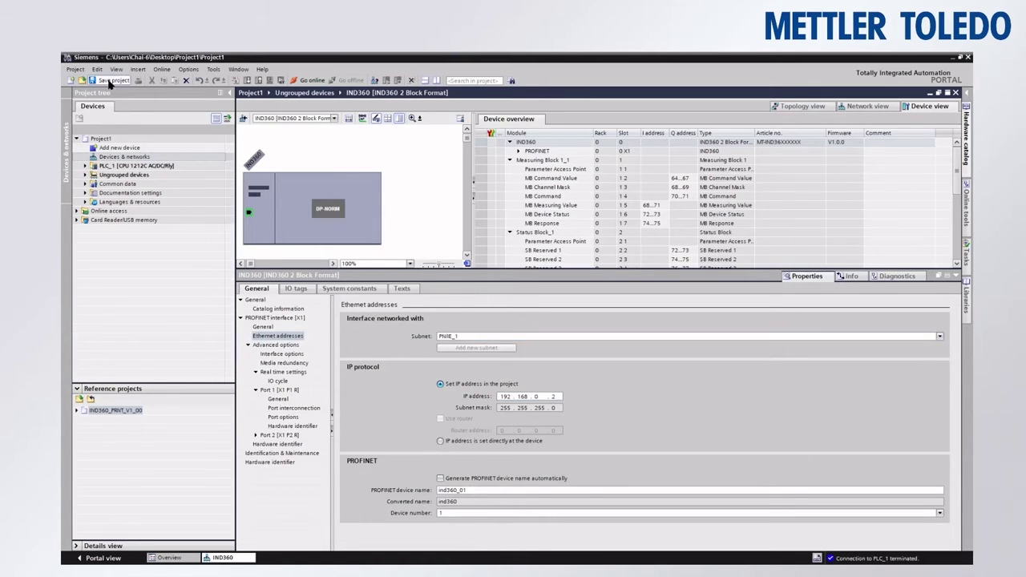
{"action": "left_click", "coordinate": [158, 166]}
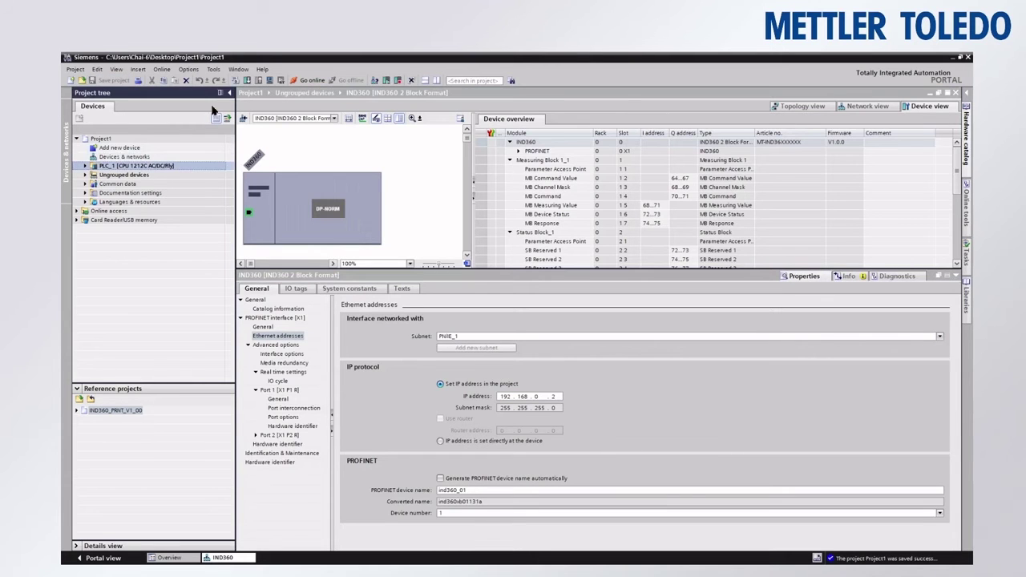
Compile PLC_1, download the configuration to it, and go online.
{"action": "left_click", "coordinate": [235, 81]}
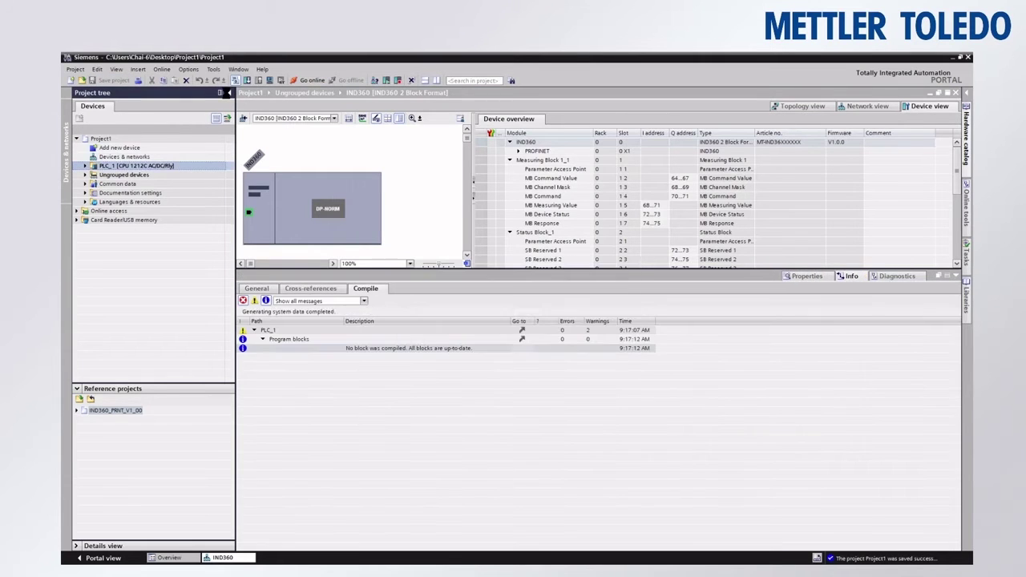
{"action": "left_click_drag", "start_coordinate": [409, 268], "coordinate": [412, 383]}
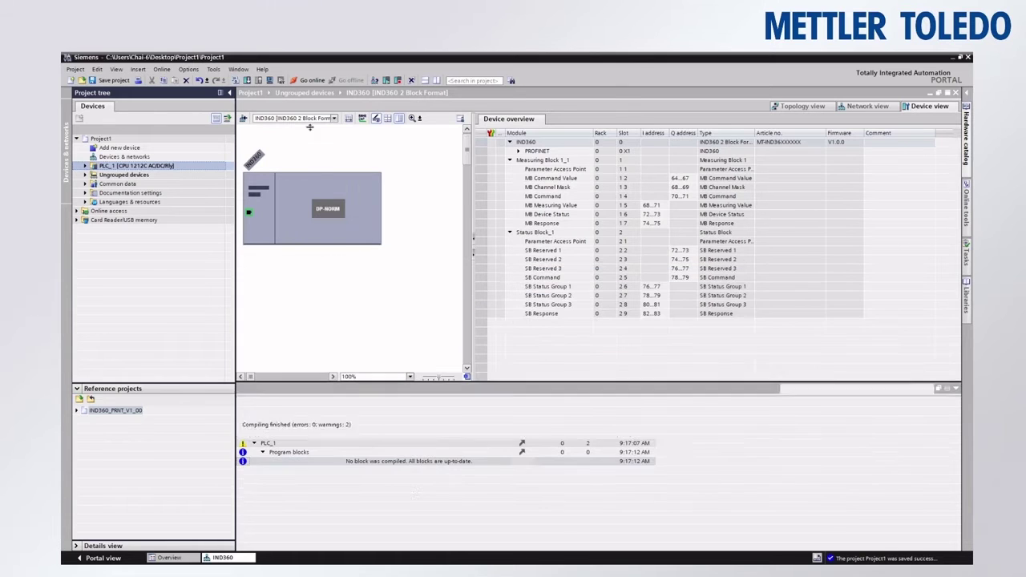
{"action": "left_click", "coordinate": [251, 81]}
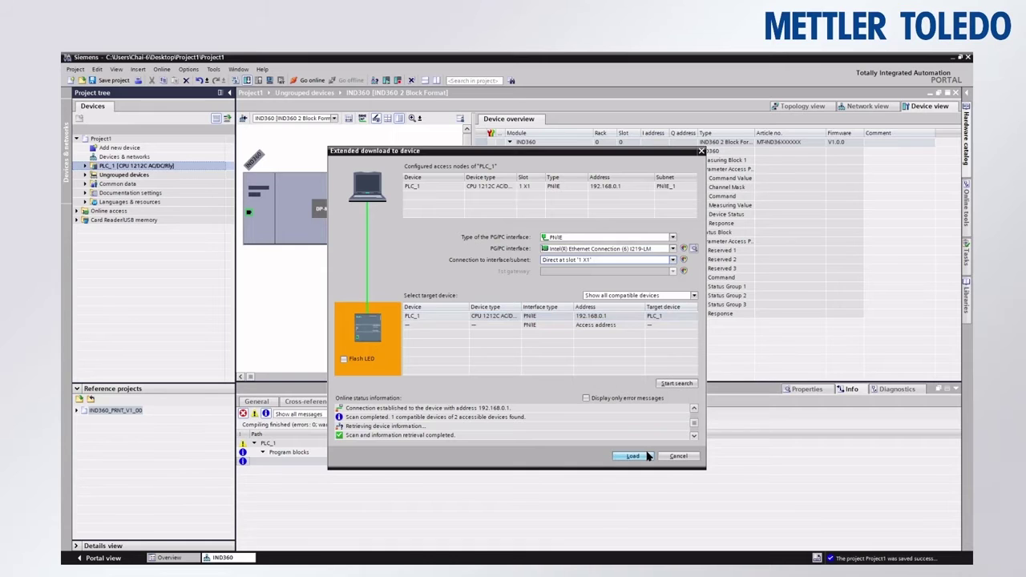
{"action": "left_click", "coordinate": [646, 455]}
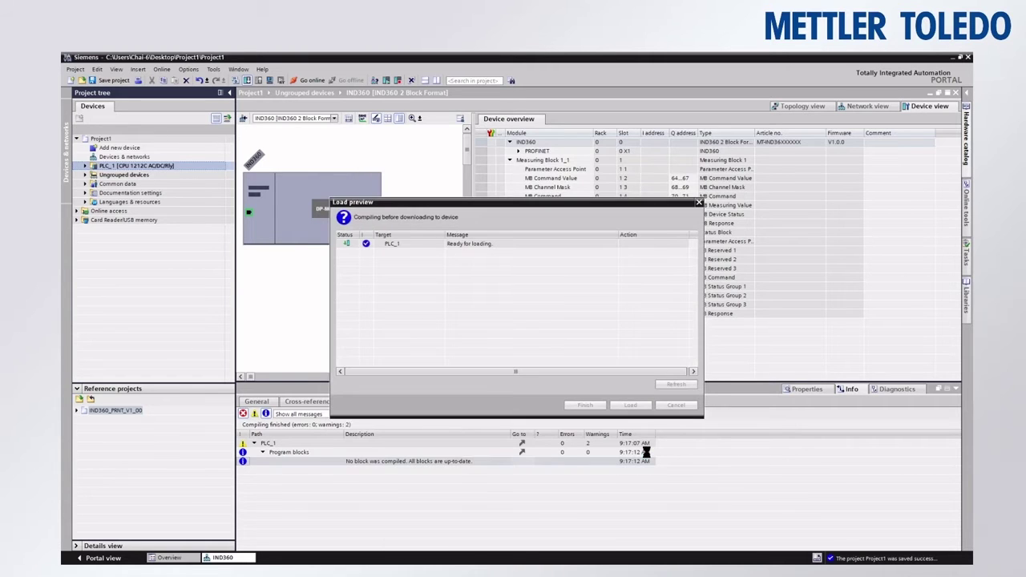
{"action": "left_click", "coordinate": [634, 405]}
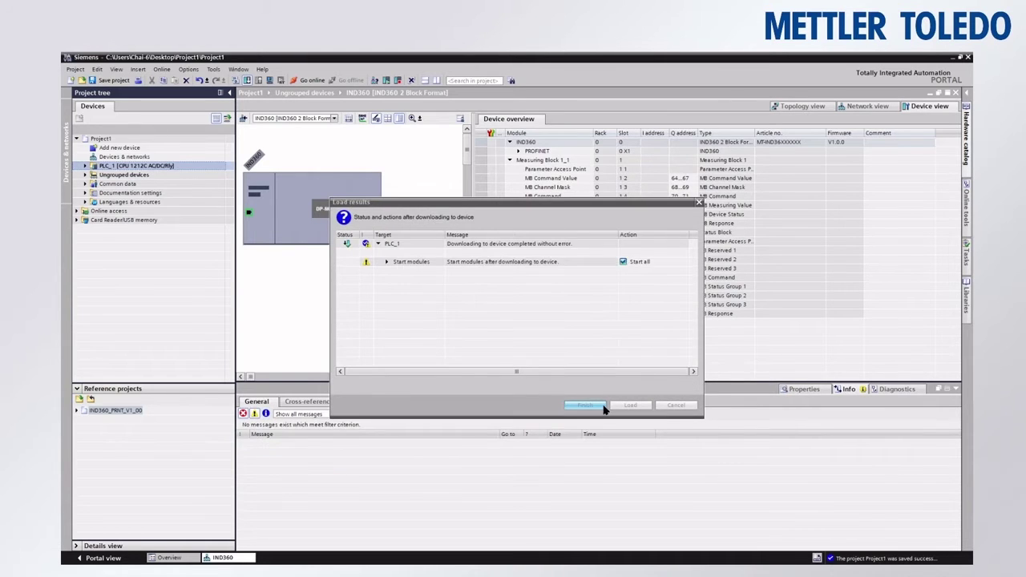
{"action": "left_click", "coordinate": [603, 406]}
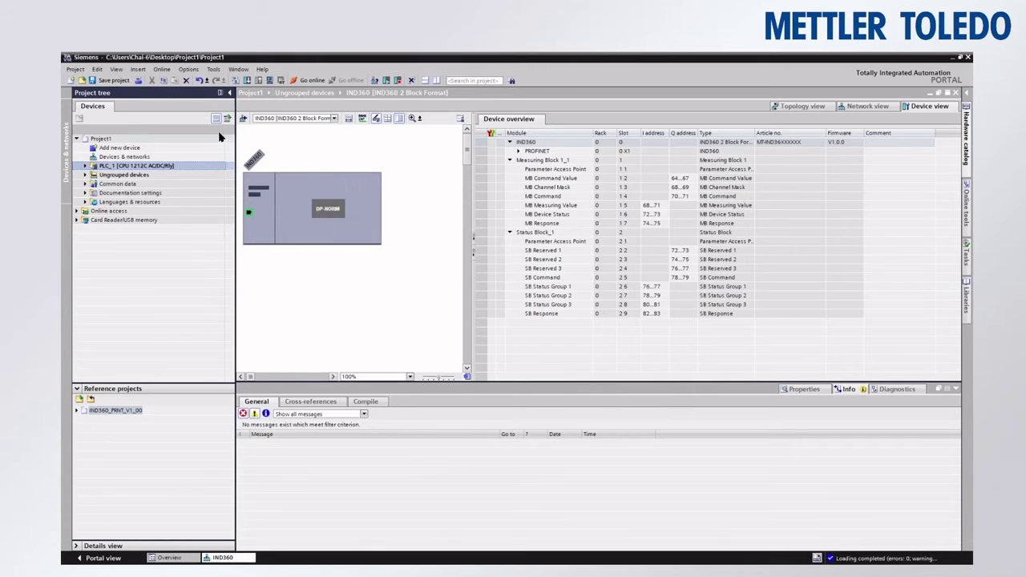
{"action": "left_click", "coordinate": [302, 81]}
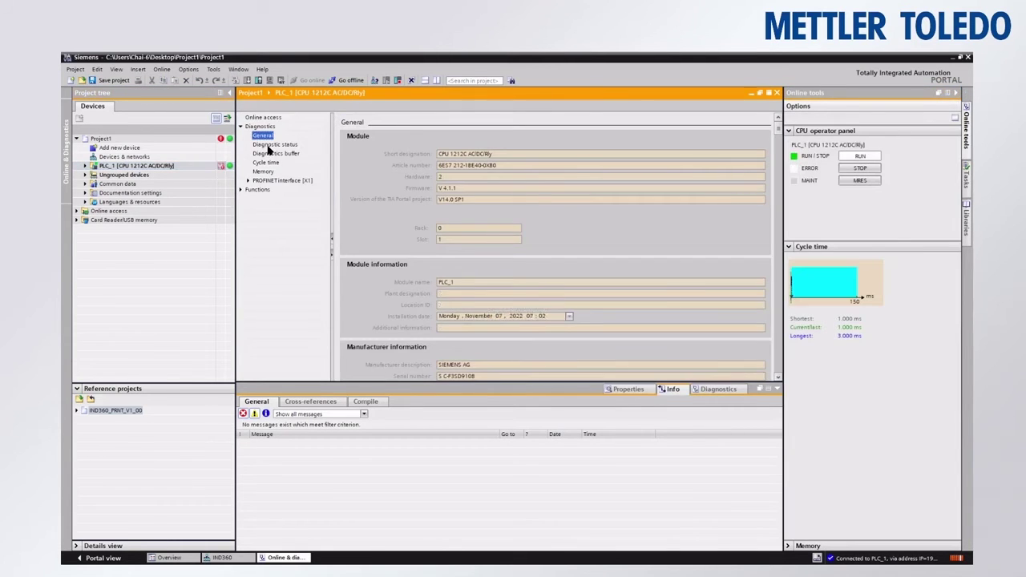
Inspect the IO device failure event in PLC_1's diagnostics buffer.
{"action": "left_click", "coordinate": [270, 146]}
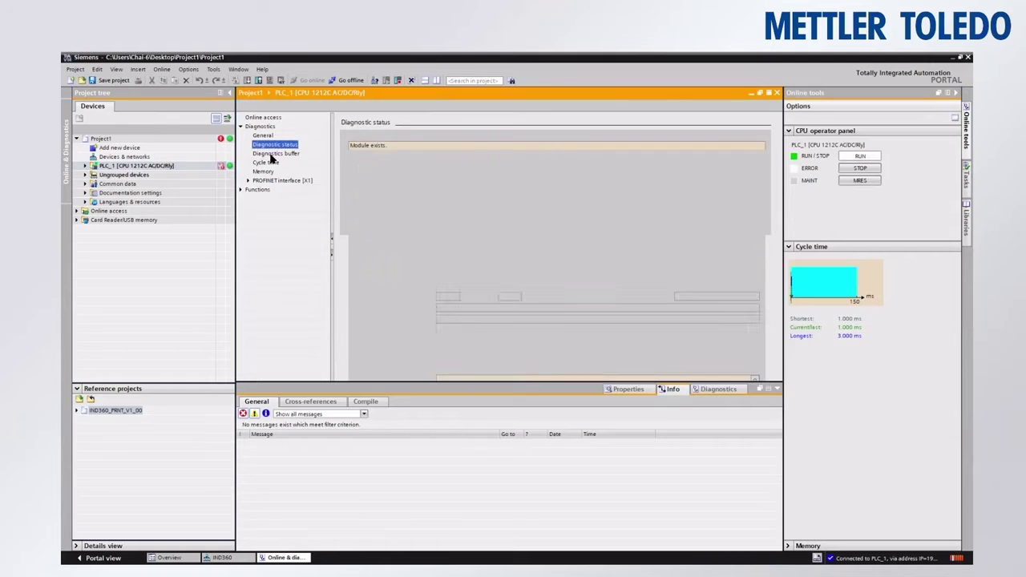
{"action": "left_click", "coordinate": [272, 153]}
{"action": "left_click", "coordinate": [539, 188]}
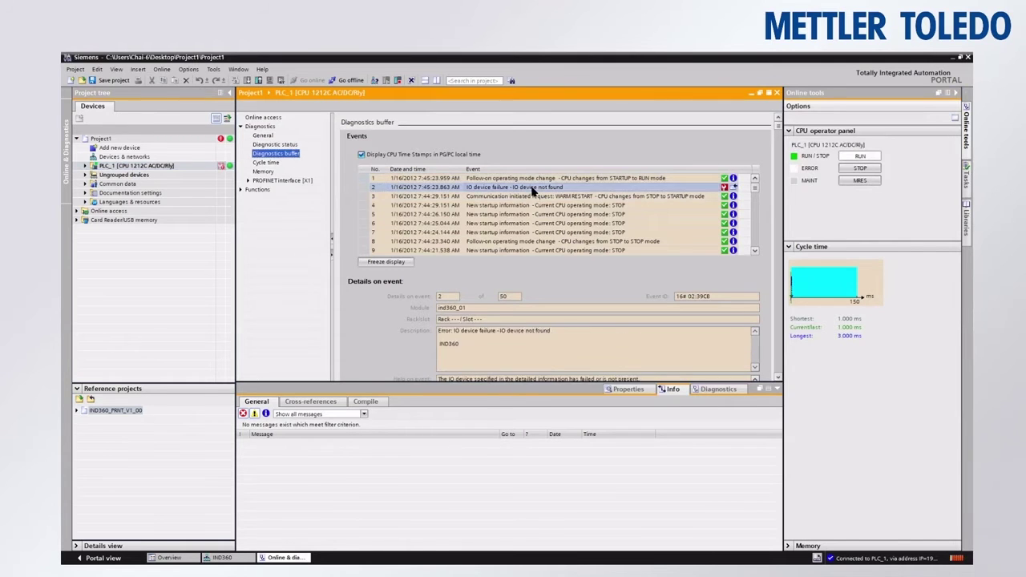
Open Online & diagnostics for the accessible device at 192.168.0.2 under the Intel Ethernet interface.
{"action": "left_click", "coordinate": [78, 211]}
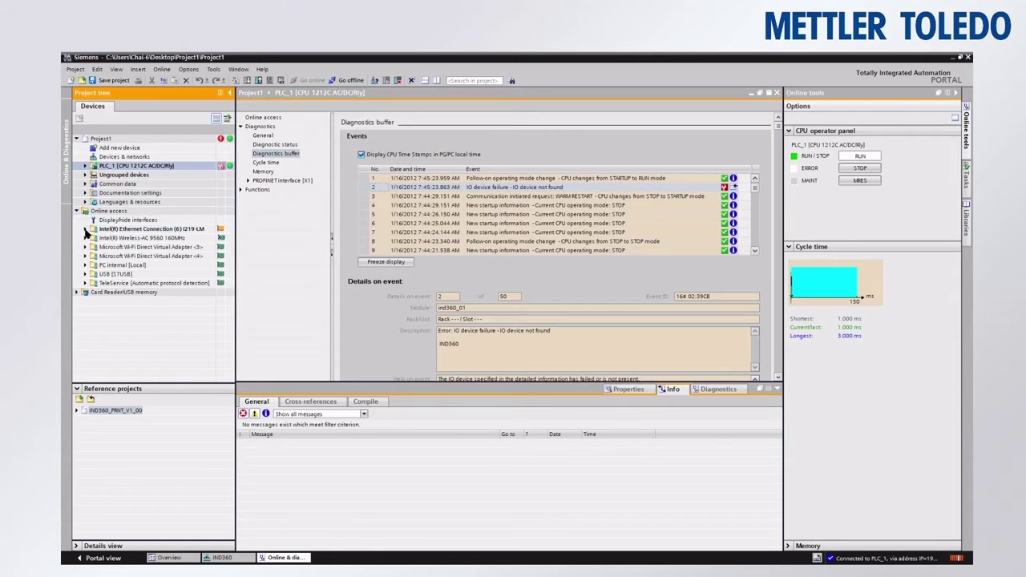
{"action": "left_click", "coordinate": [86, 230]}
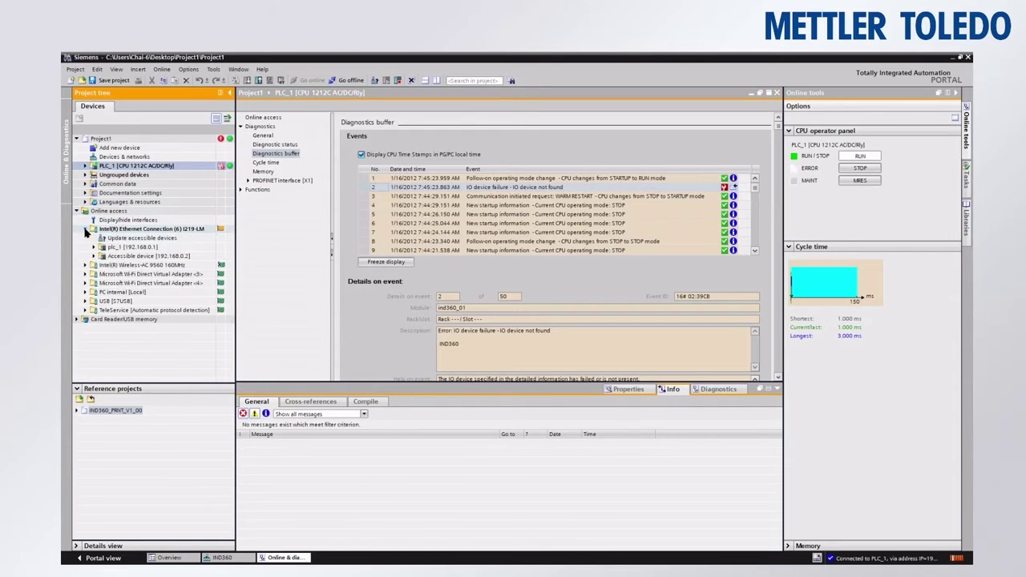
{"action": "left_click", "coordinate": [123, 255]}
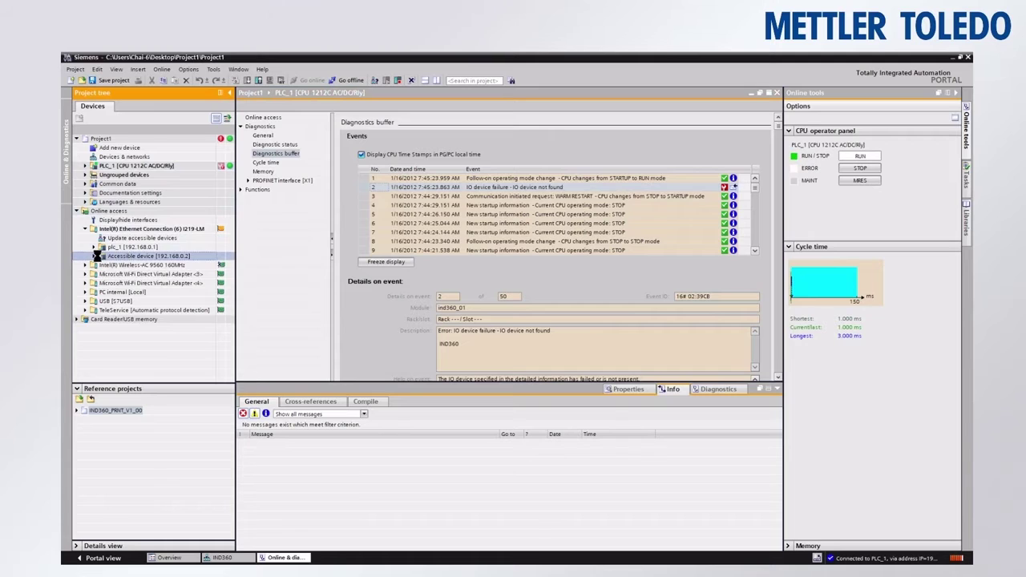
{"action": "left_click", "coordinate": [93, 255]}
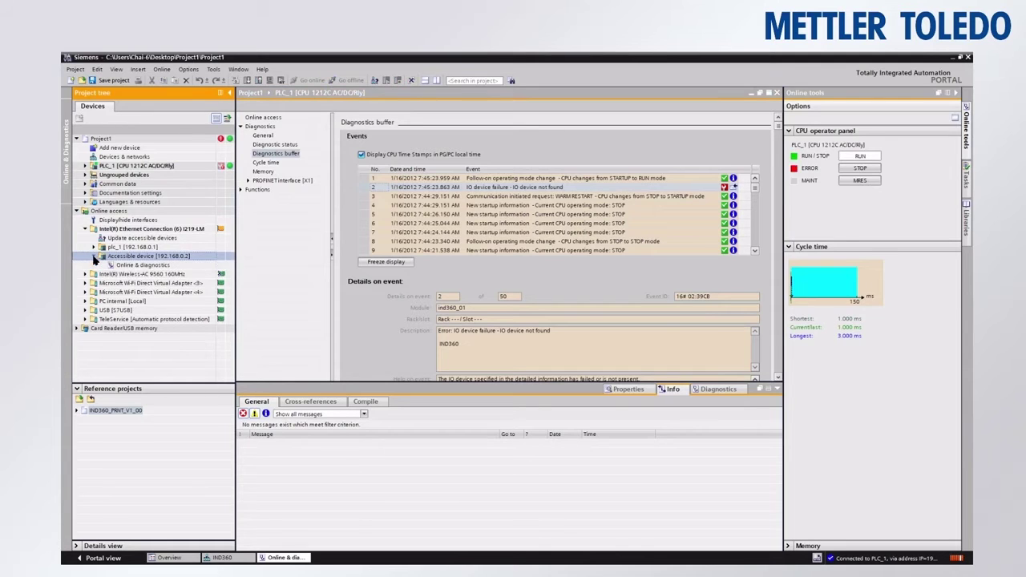
{"action": "double_click", "coordinate": [128, 266]}
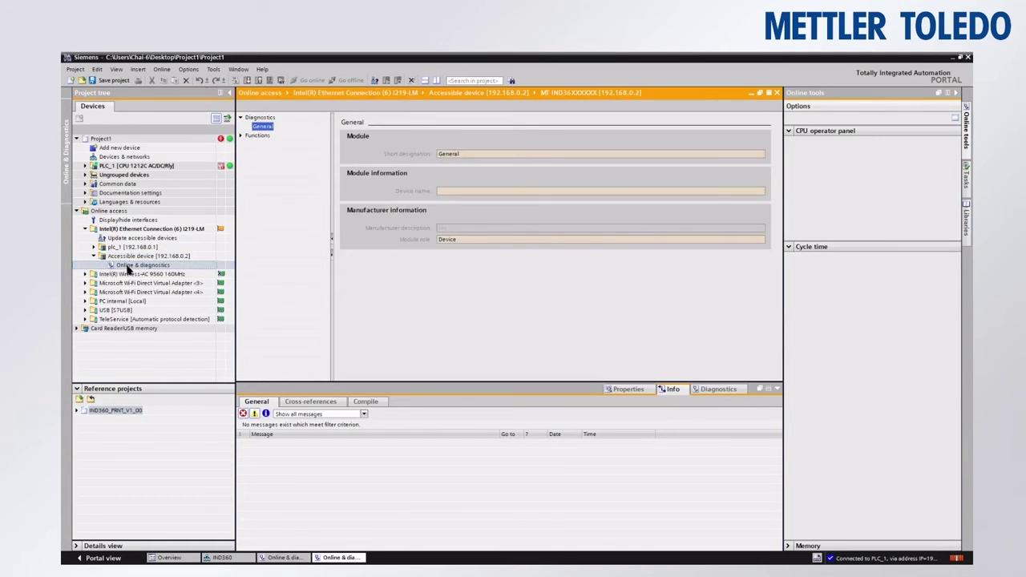
Assign IP address 192.168.0.2 to the indicator.
{"action": "left_click", "coordinate": [242, 135]}
{"action": "left_click", "coordinate": [260, 145]}
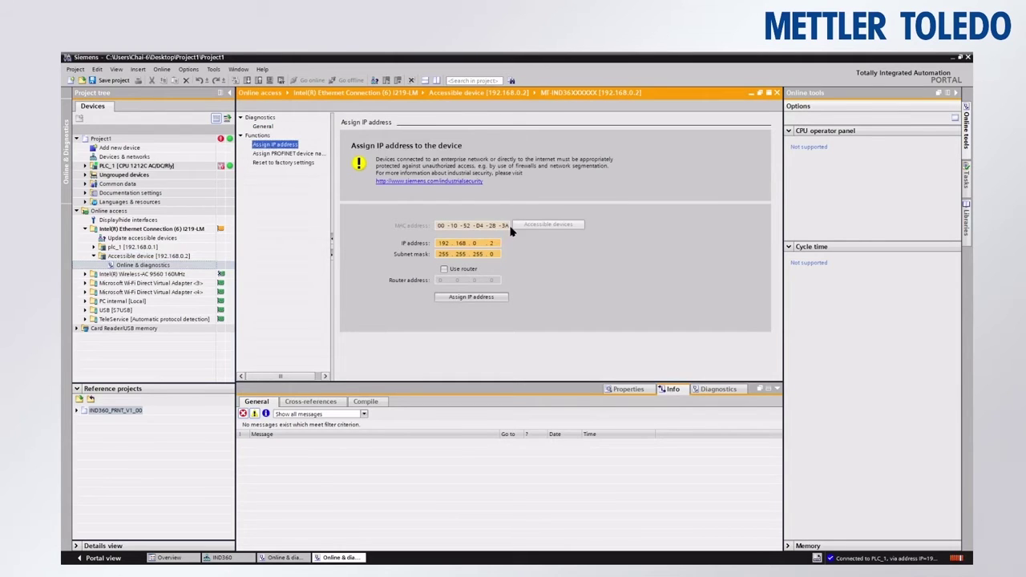
{"action": "left_click", "coordinate": [500, 297]}
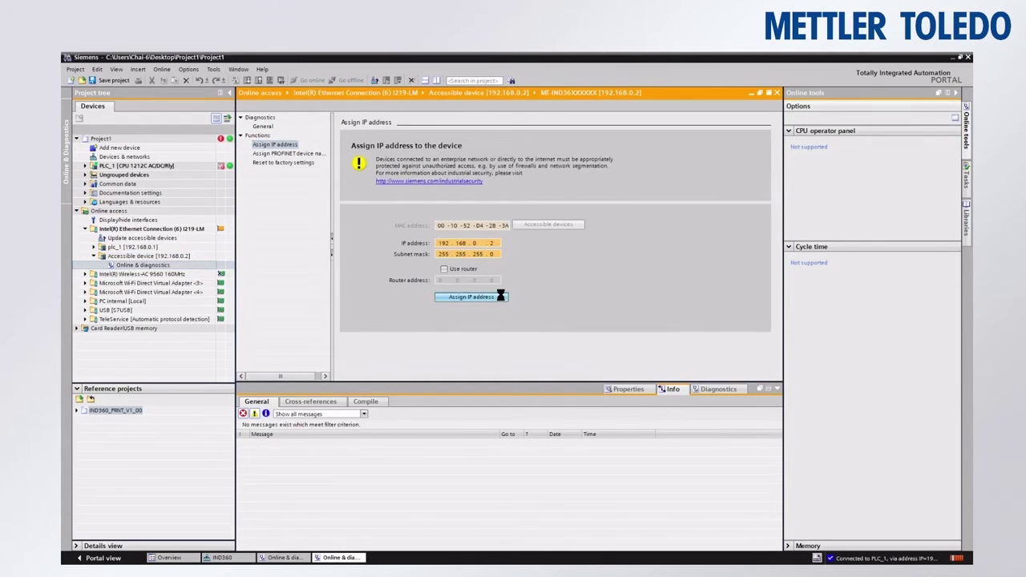
Assign the PROFINET device name ind360_01 to the indicator.
{"action": "left_click", "coordinate": [312, 153]}
{"action": "left_click", "coordinate": [503, 168]}
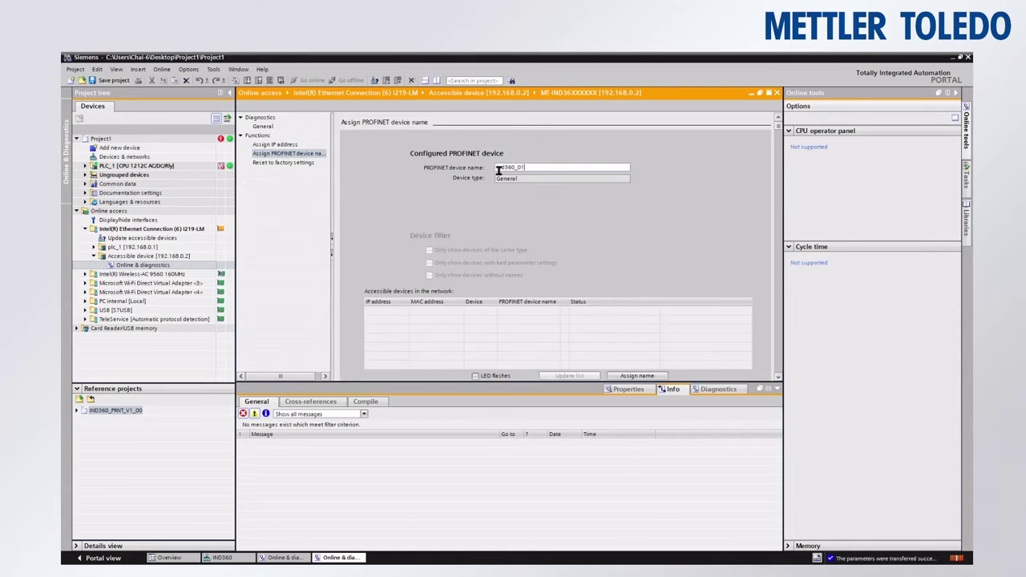
{"action": "left_click_drag", "start_coordinate": [533, 170], "coordinate": [476, 167]}
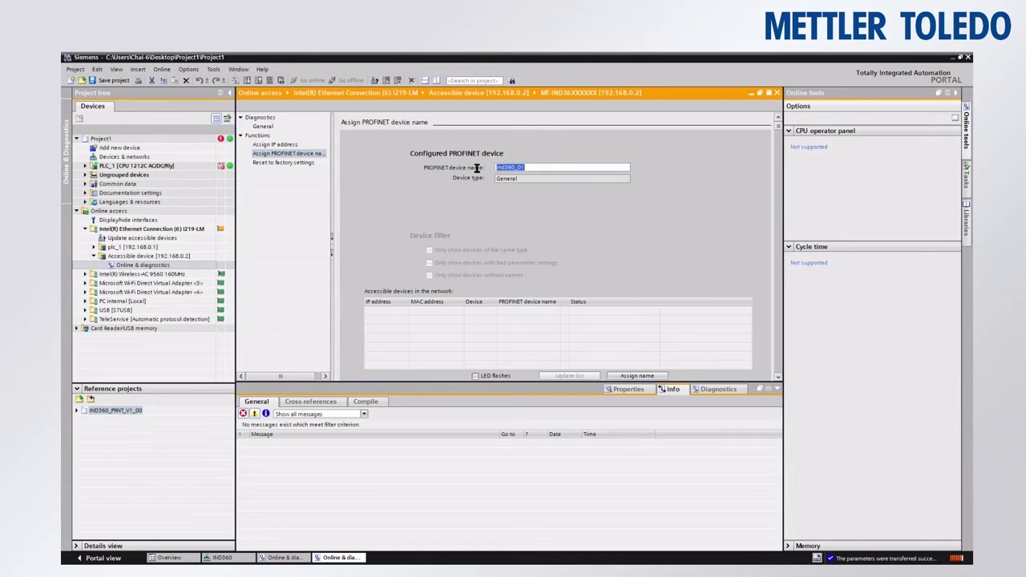
{"action": "left_click", "coordinate": [955, 93]}
{"action": "left_click", "coordinate": [639, 375]}
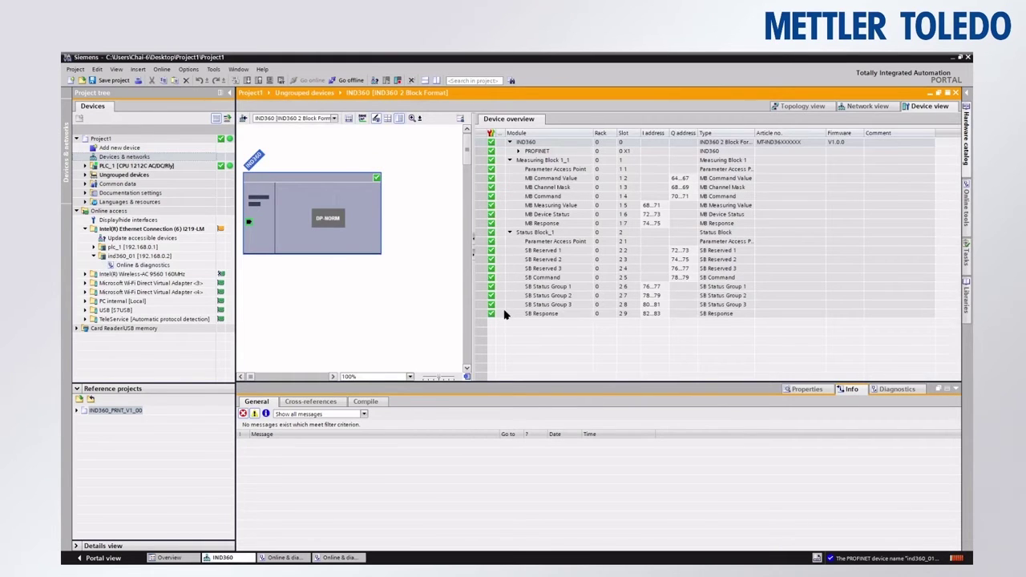
Open PLC_1's Watch table_1 showing %ID68 as floating point and %IW72 in binary.
{"action": "left_click_drag", "start_coordinate": [399, 382], "coordinate": [391, 496]}
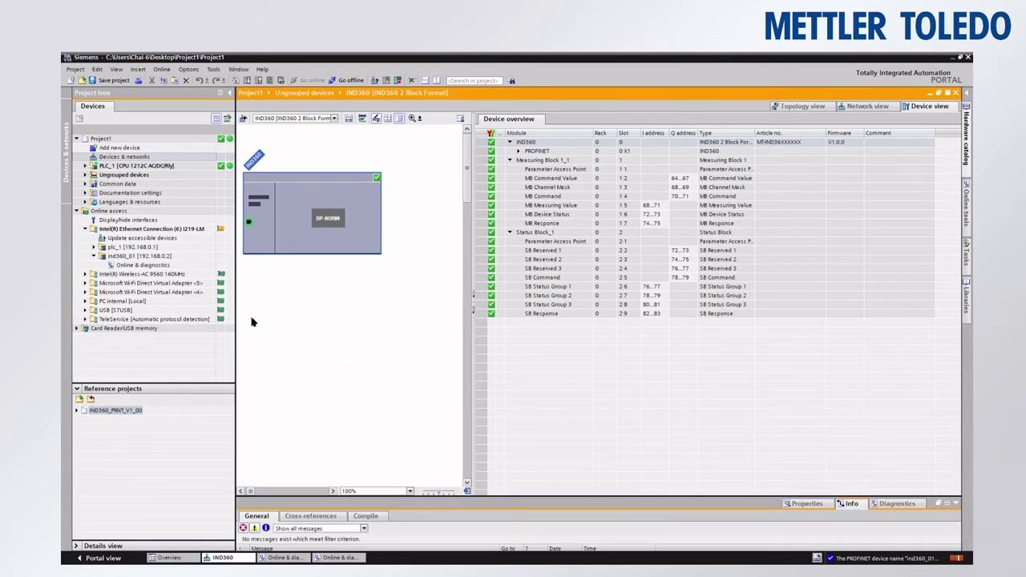
{"action": "left_click", "coordinate": [90, 170]}
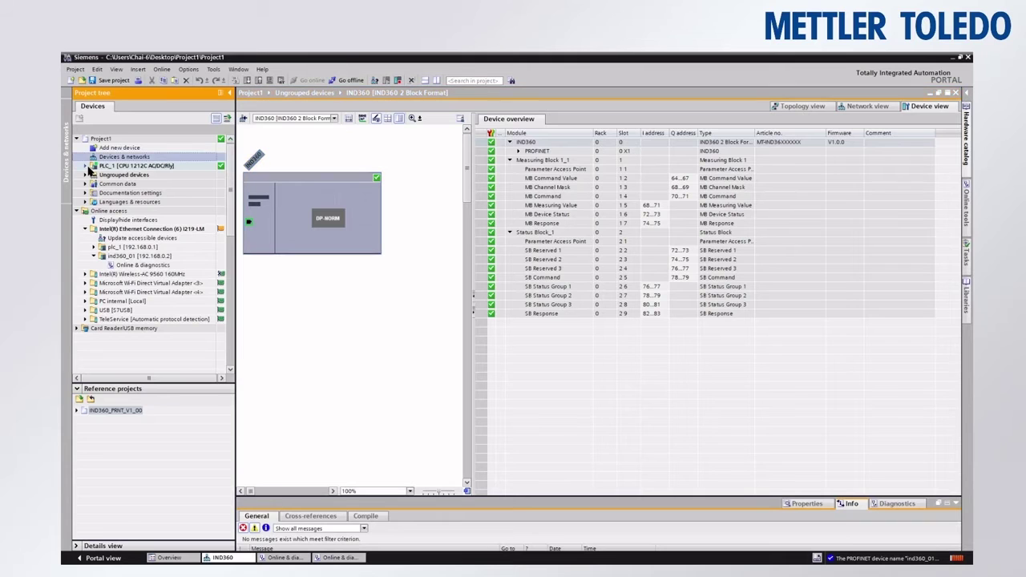
{"action": "left_click", "coordinate": [87, 166]}
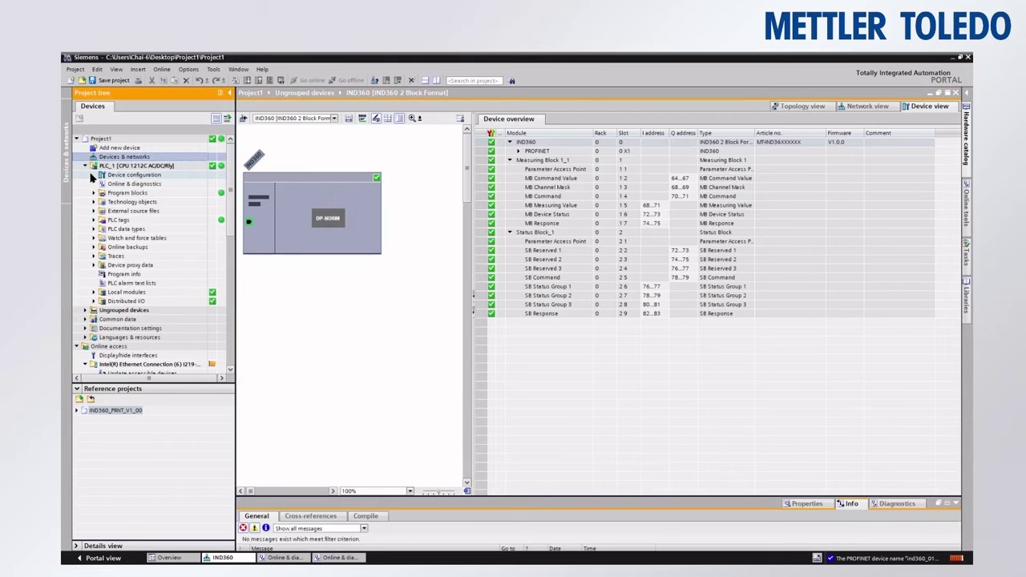
{"action": "left_click", "coordinate": [93, 238]}
{"action": "left_click", "coordinate": [131, 265]}
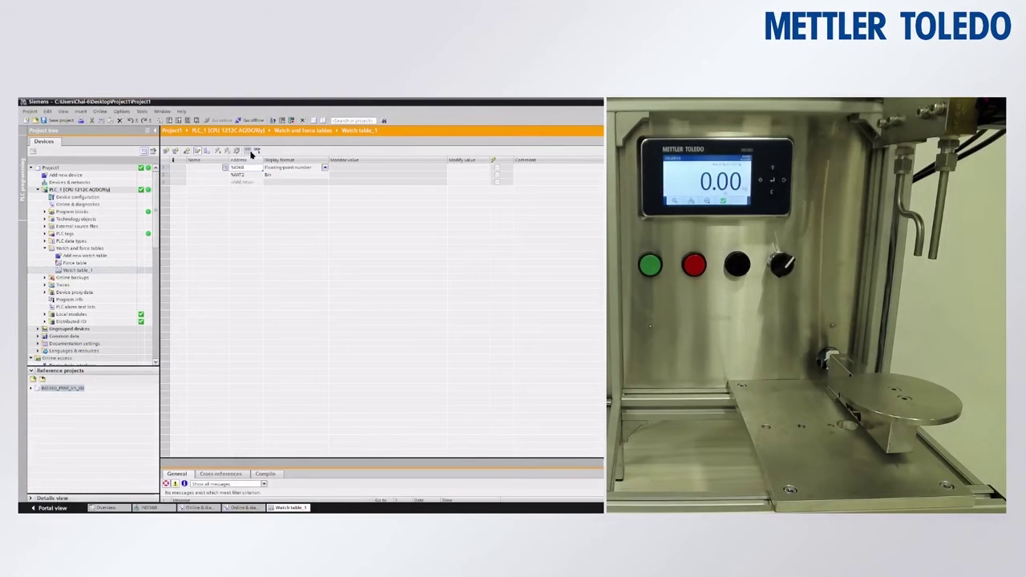
Monitor the watch table live to confirm %ID68 reads the 0.8 weight, then close it.
{"action": "left_click", "coordinate": [250, 151]}
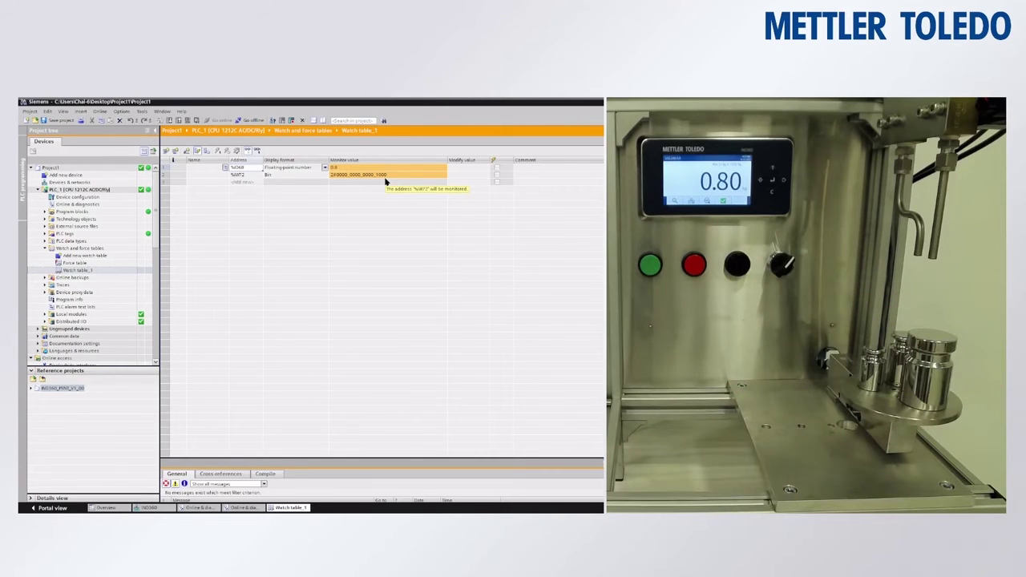
{"action": "left_click", "coordinate": [121, 191]}
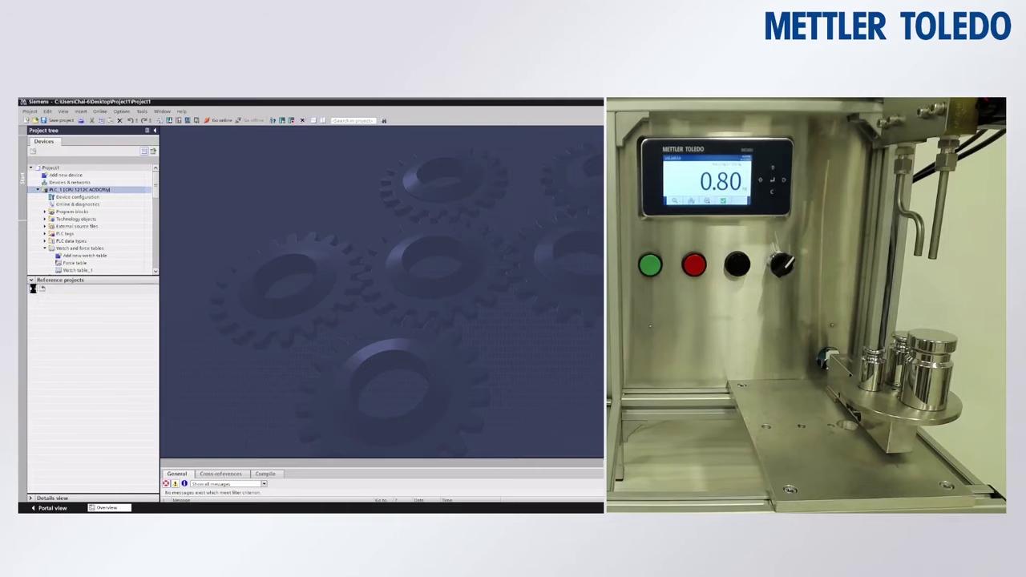
Load the IND360_PRINT_V1_00 project from disk as a reference project.
{"action": "left_click", "coordinate": [34, 290]}
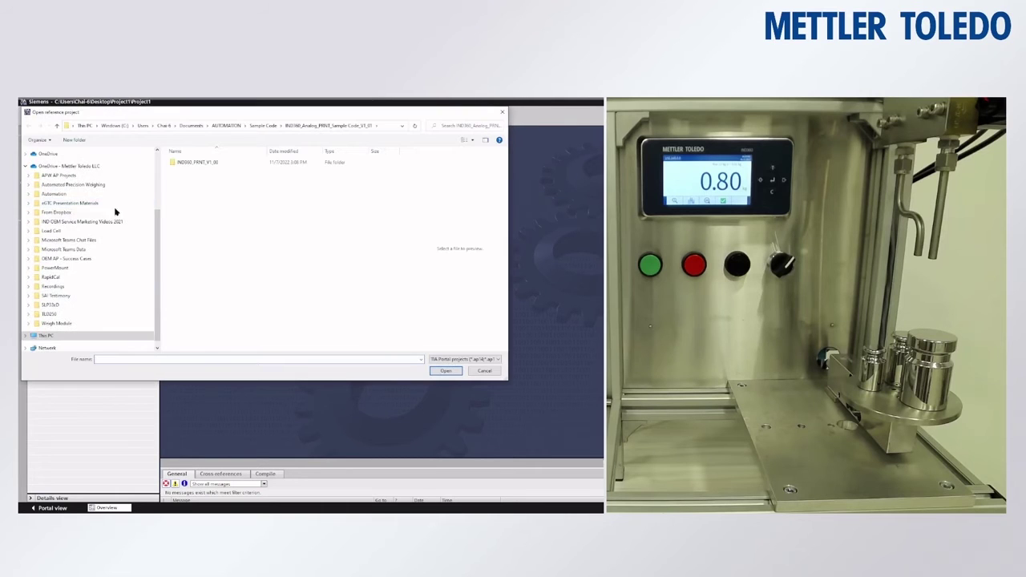
{"action": "double_click", "coordinate": [222, 164]}
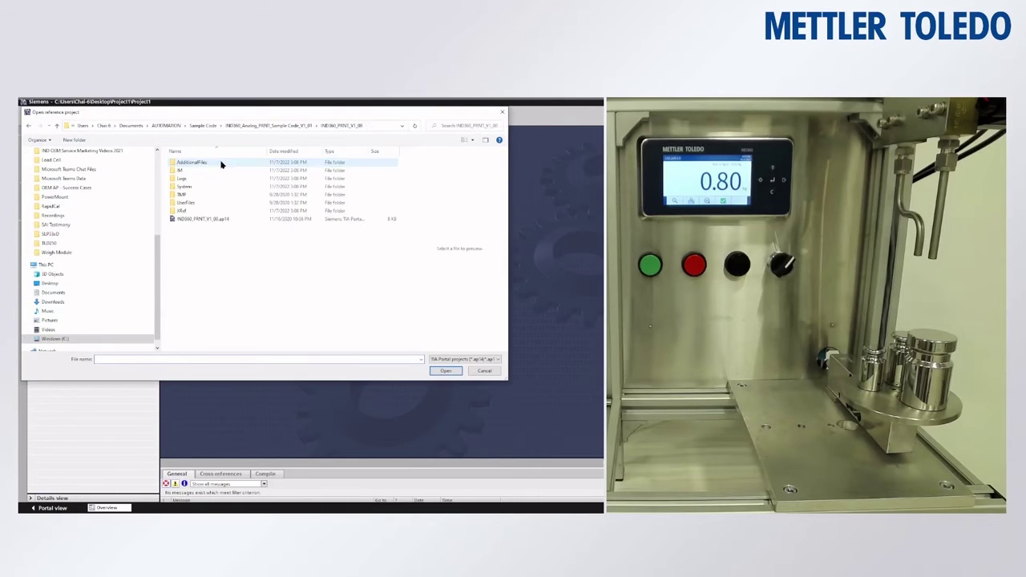
{"action": "double_click", "coordinate": [222, 218]}
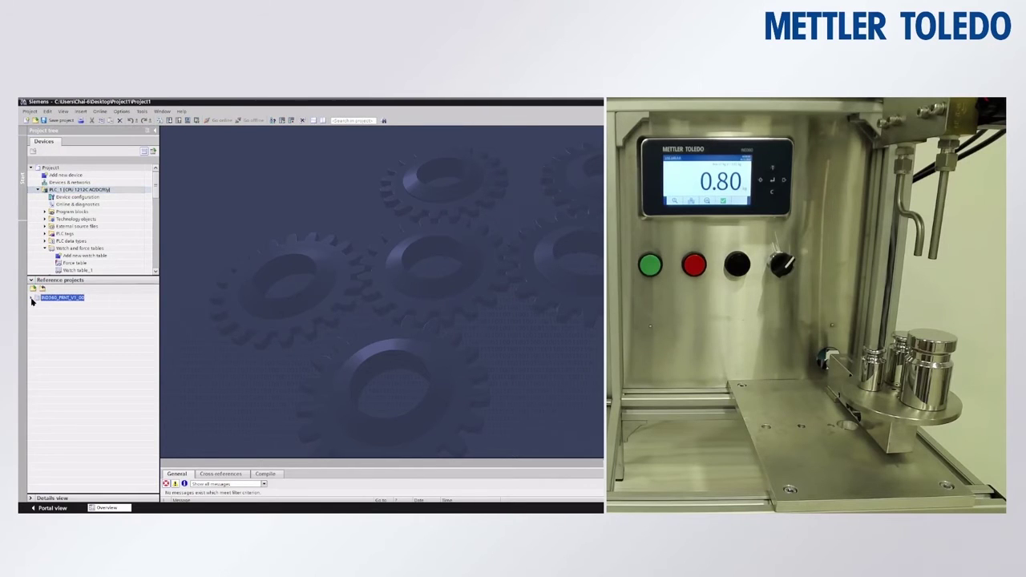
Expand the reference project's S7-1200 device down to its PLC tag tables.
{"action": "left_click", "coordinate": [32, 299]}
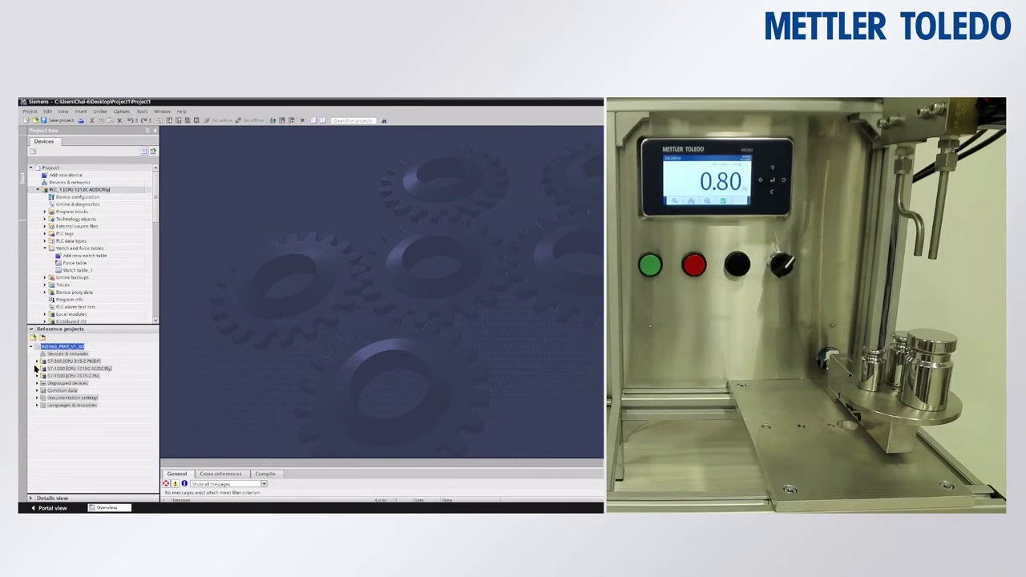
{"action": "left_click", "coordinate": [57, 369]}
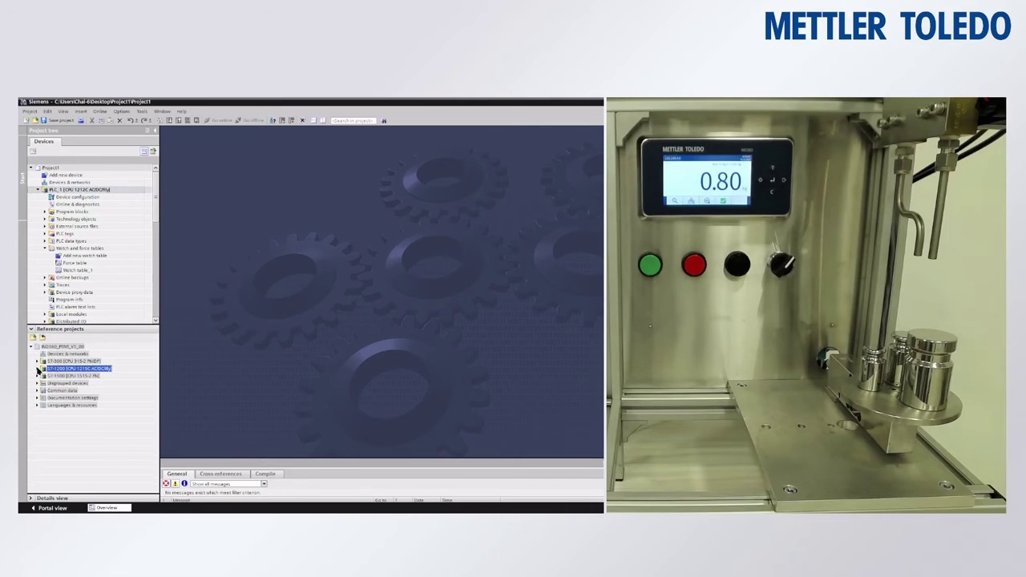
{"action": "left_click", "coordinate": [38, 369]}
{"action": "left_click", "coordinate": [44, 412]}
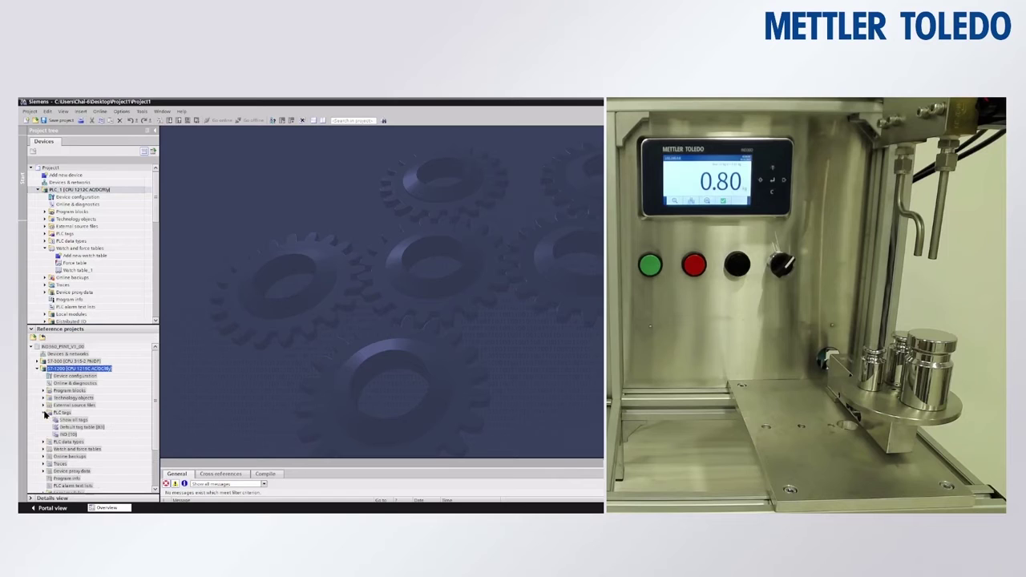
{"action": "left_click", "coordinate": [81, 427]}
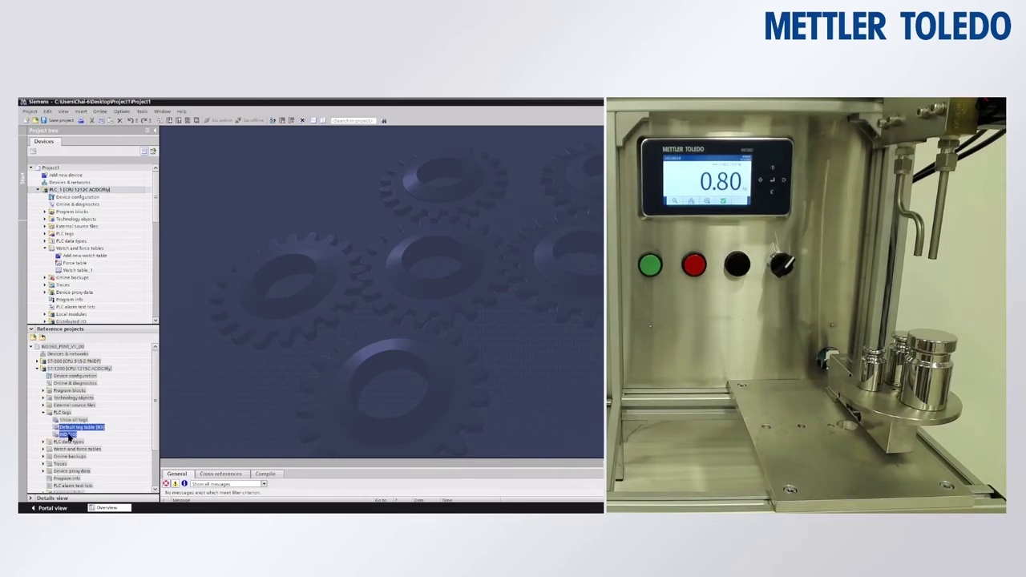
Copy the reference tag tables and paste them into PLC_1's PLC tags.
{"action": "right_click", "coordinate": [69, 434]}
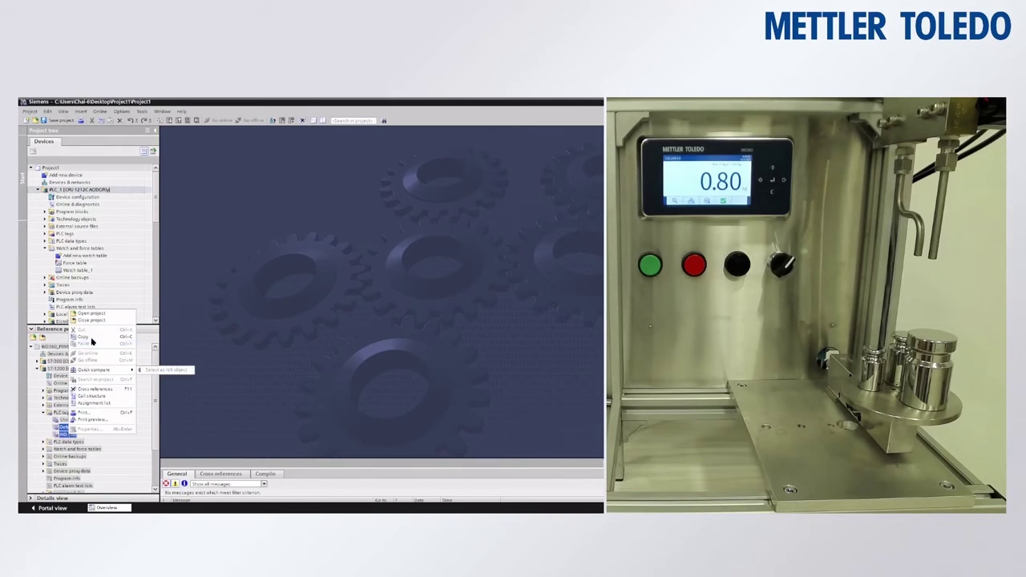
{"action": "left_click", "coordinate": [85, 337]}
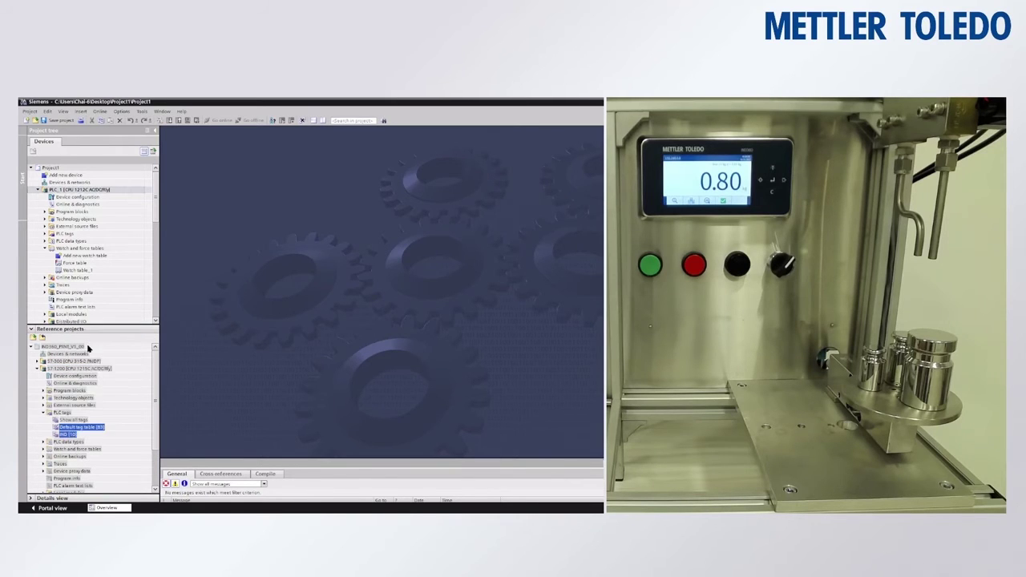
{"action": "left_click", "coordinate": [44, 233]}
{"action": "right_click", "coordinate": [83, 234]}
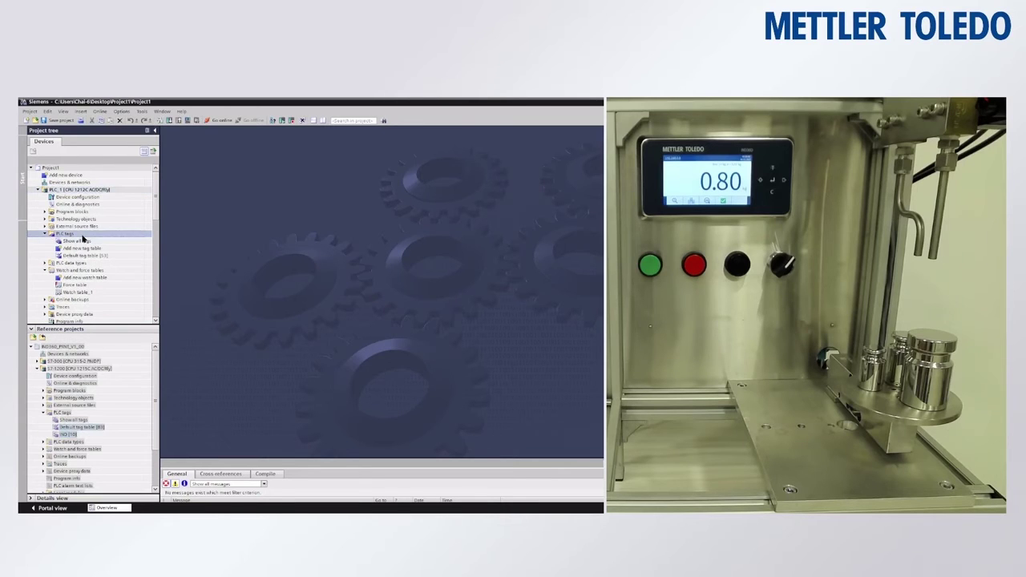
{"action": "left_click", "coordinate": [111, 269]}
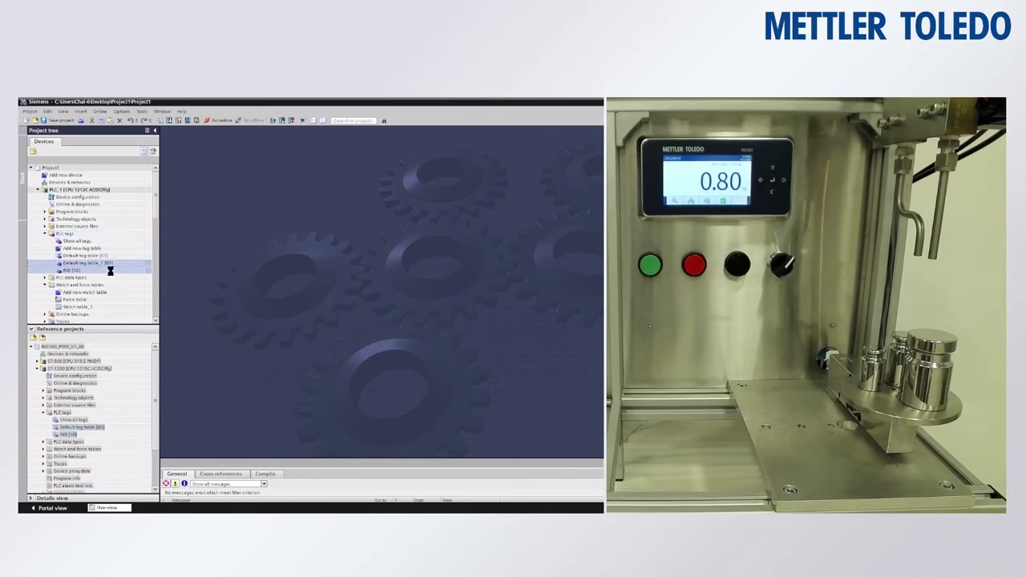
Copy SAI_MB_DeviceStatus, SAI_SB_Alarm and SAI_SB_RedAlert into PLC_1's PLC data types.
{"action": "left_click", "coordinate": [44, 444]}
{"action": "left_click", "coordinate": [77, 450]}
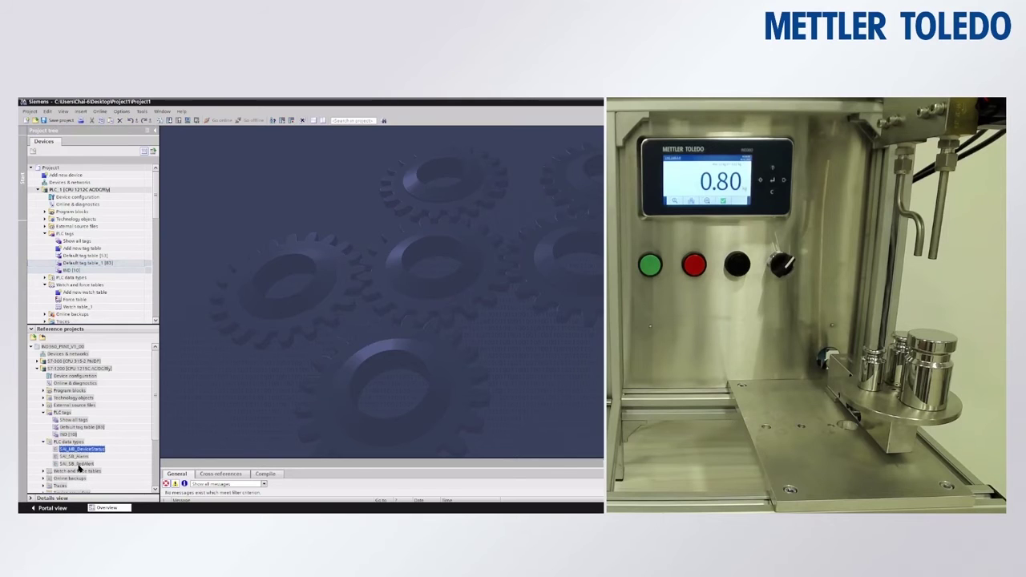
{"action": "left_click", "coordinate": [77, 465], "text": "shift"}
{"action": "right_click", "coordinate": [77, 467]}
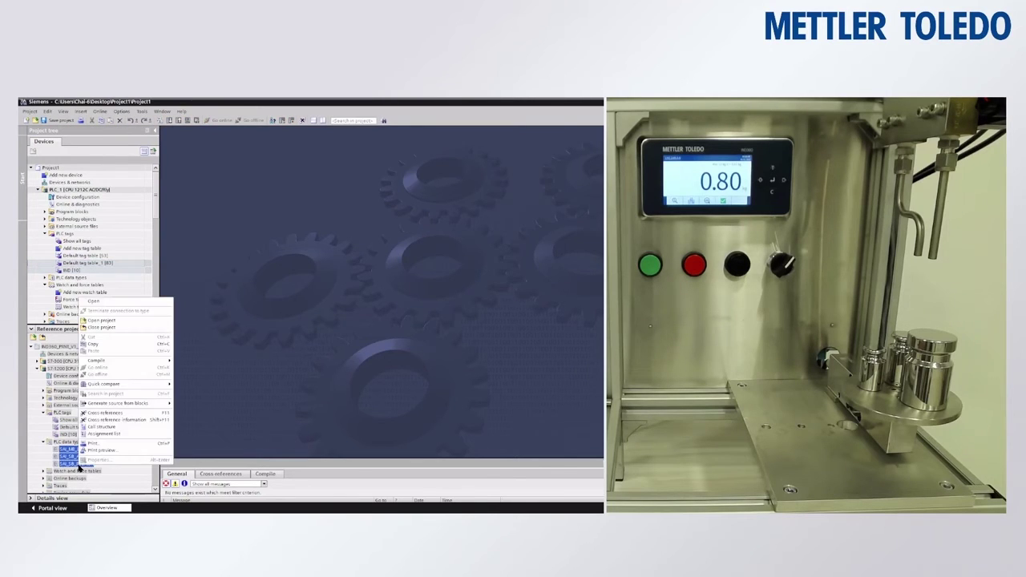
{"action": "left_click", "coordinate": [112, 342]}
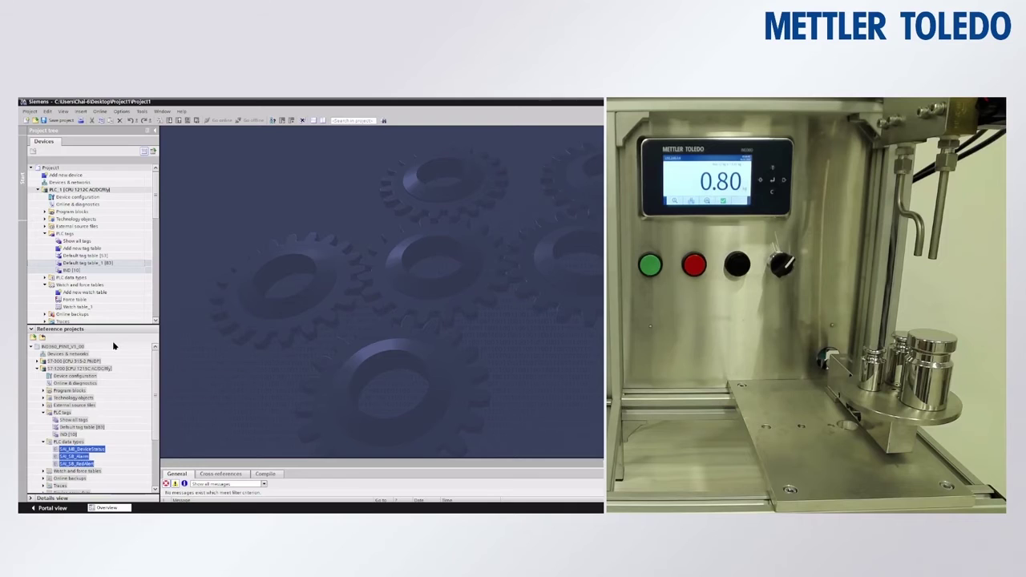
{"action": "left_click", "coordinate": [45, 277]}
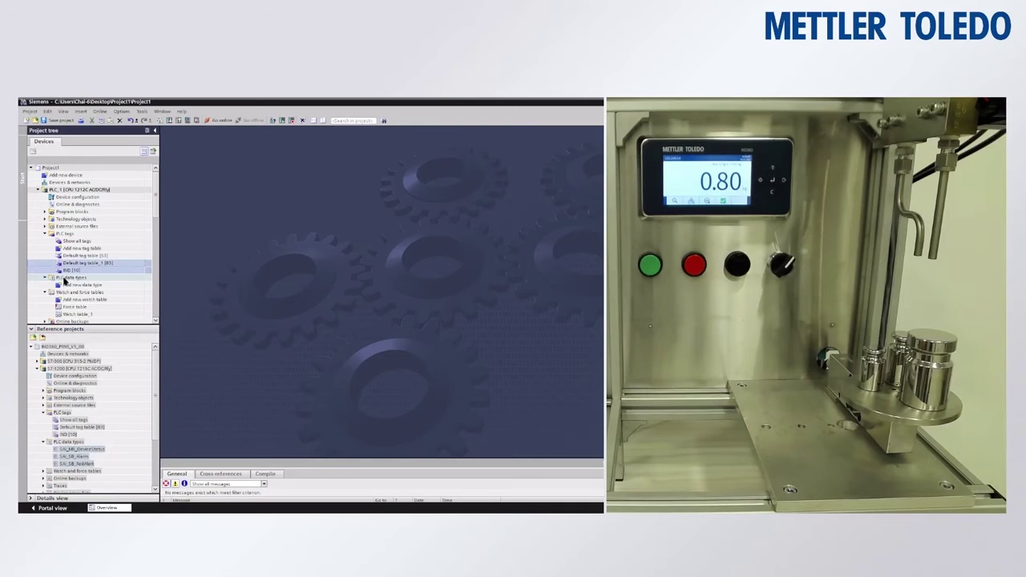
{"action": "right_click", "coordinate": [64, 278]}
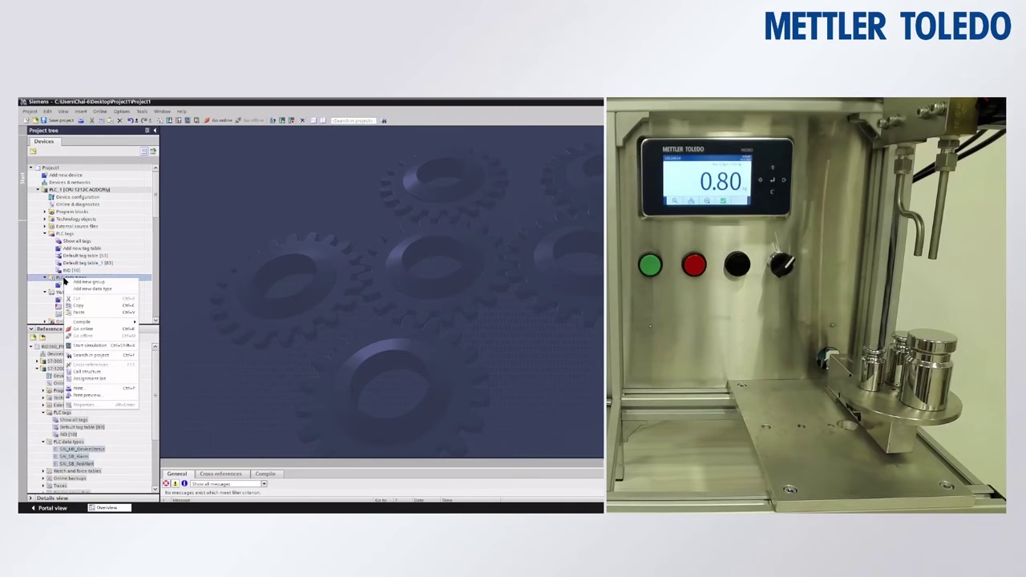
{"action": "left_click", "coordinate": [85, 313]}
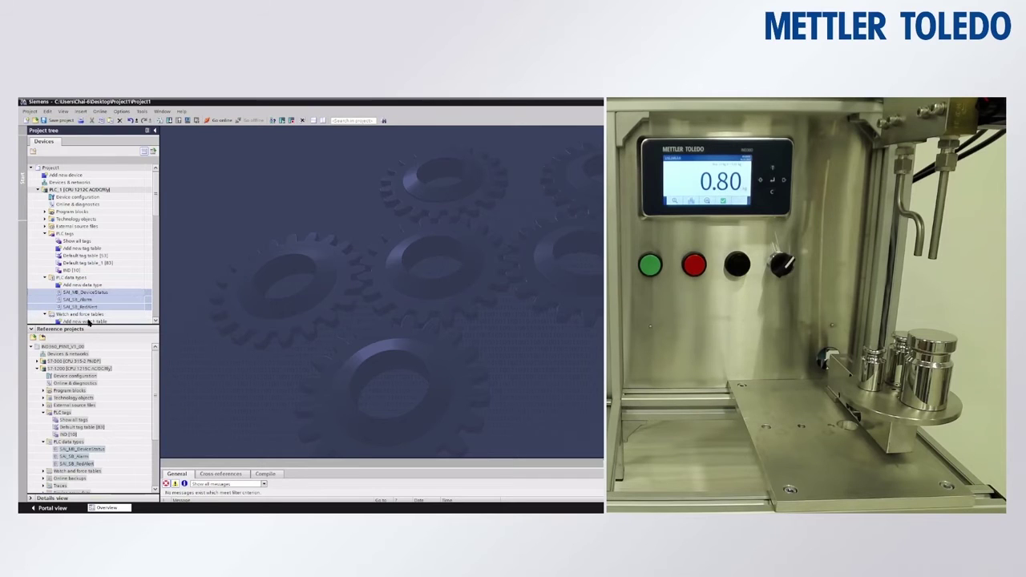
Copy the reference blocks MT_IND_Application, SAI_Copy, SAI_Cyclic_WeightProc and SAI_Cyclic_WeightProc_DB, then expand PLC_1's Program blocks.
{"action": "left_click", "coordinate": [43, 393]}
{"action": "left_click", "coordinate": [78, 369]}
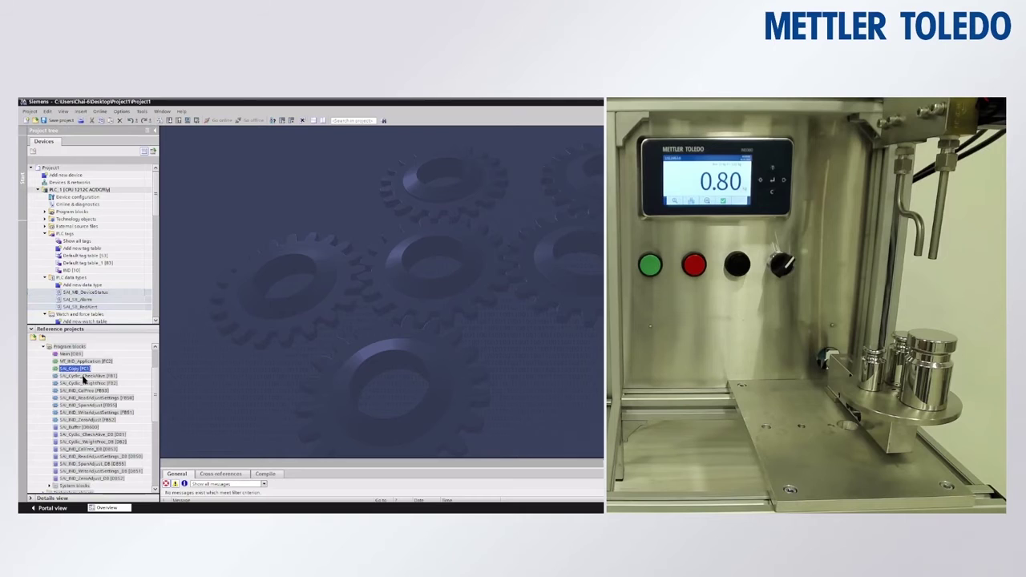
{"action": "left_click", "coordinate": [90, 384], "text": "ctrl"}
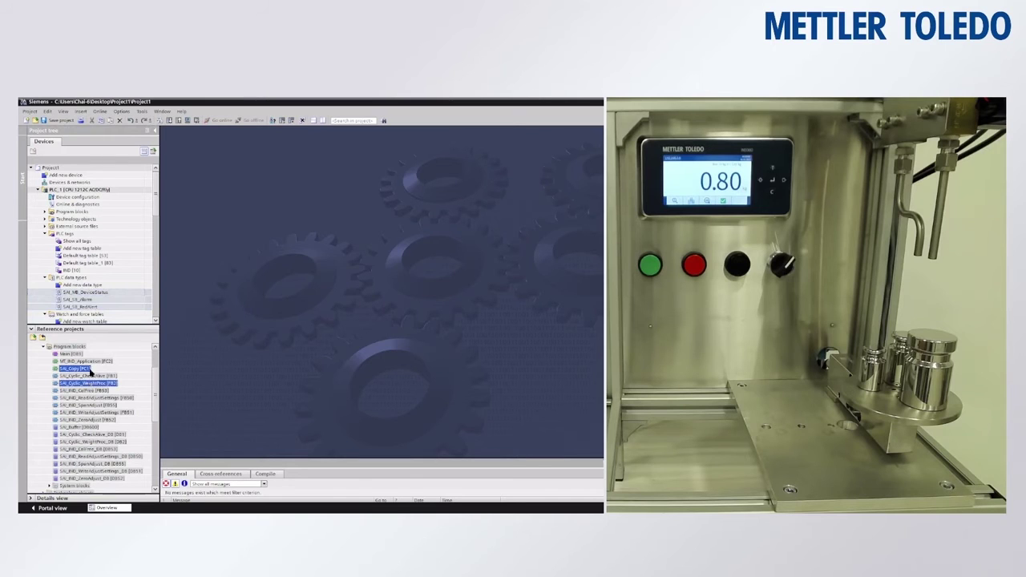
{"action": "left_click", "coordinate": [90, 361], "text": "ctrl"}
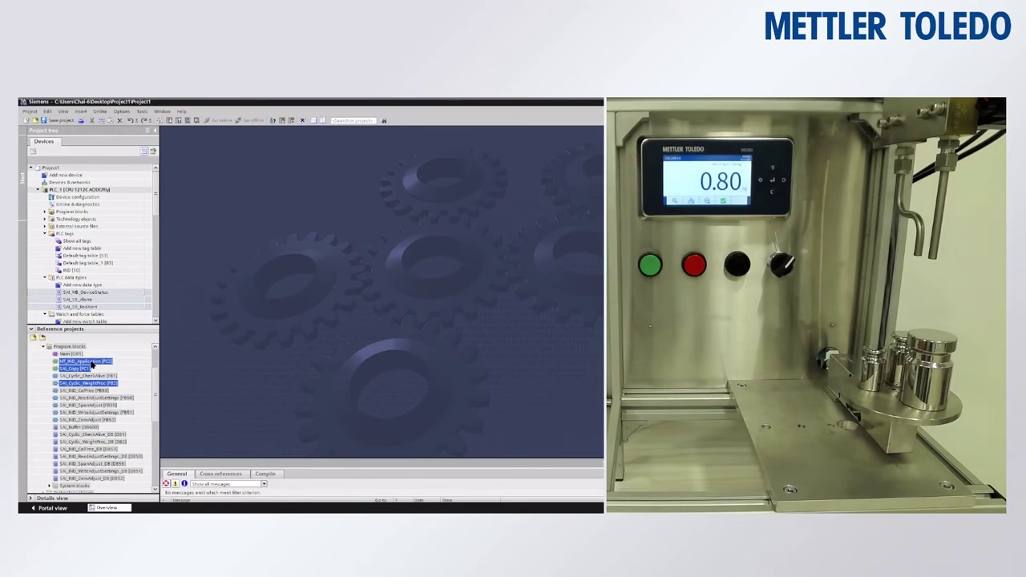
{"action": "left_click", "coordinate": [114, 442], "text": "ctrl"}
{"action": "right_click", "coordinate": [113, 444]}
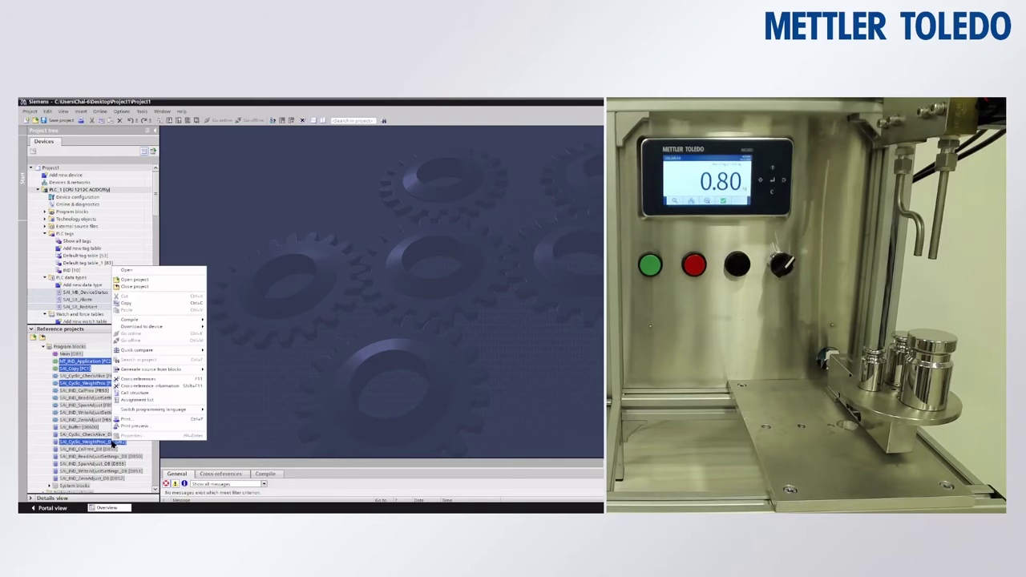
{"action": "left_click", "coordinate": [140, 306]}
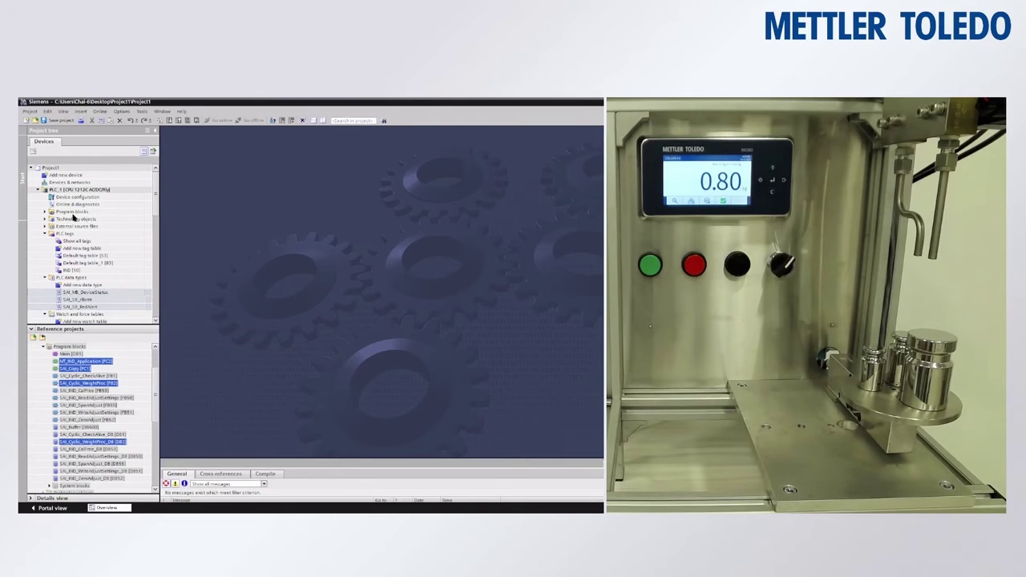
{"action": "left_click", "coordinate": [44, 211]}
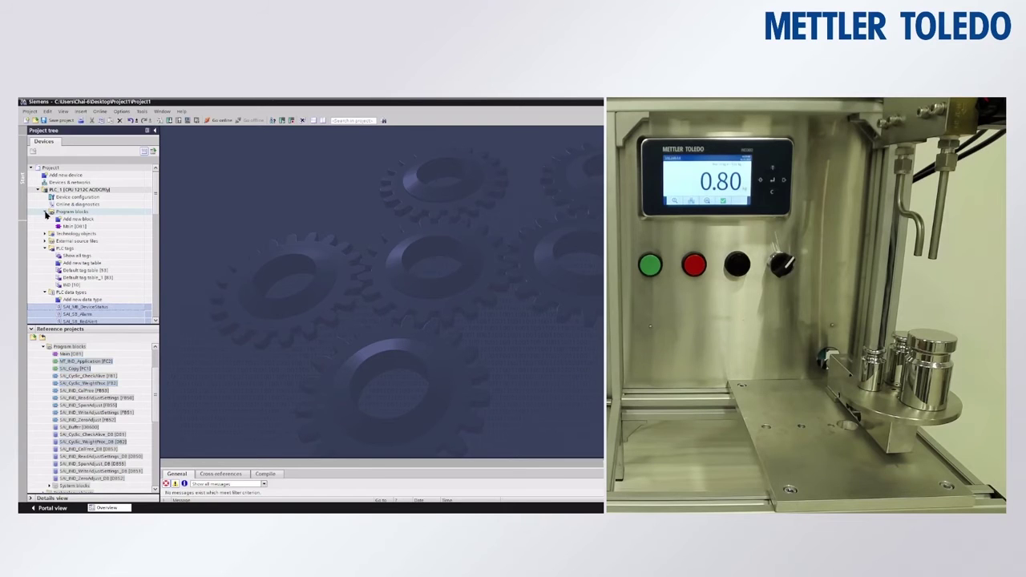